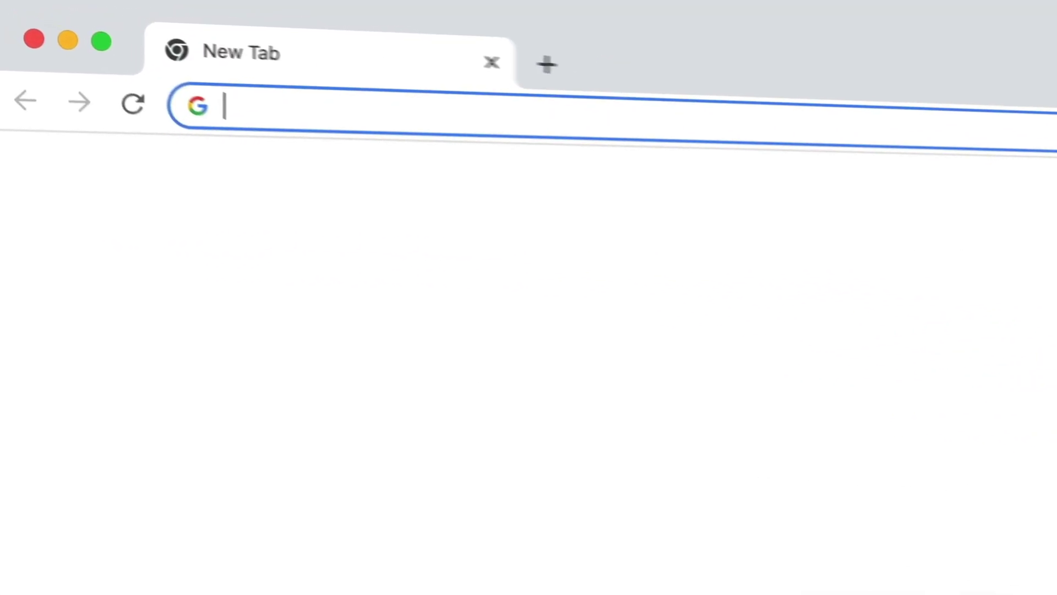
# Load the ferdykorp.com/elementor address in Chrome.
pyautogui.write('ferdykorp.com')
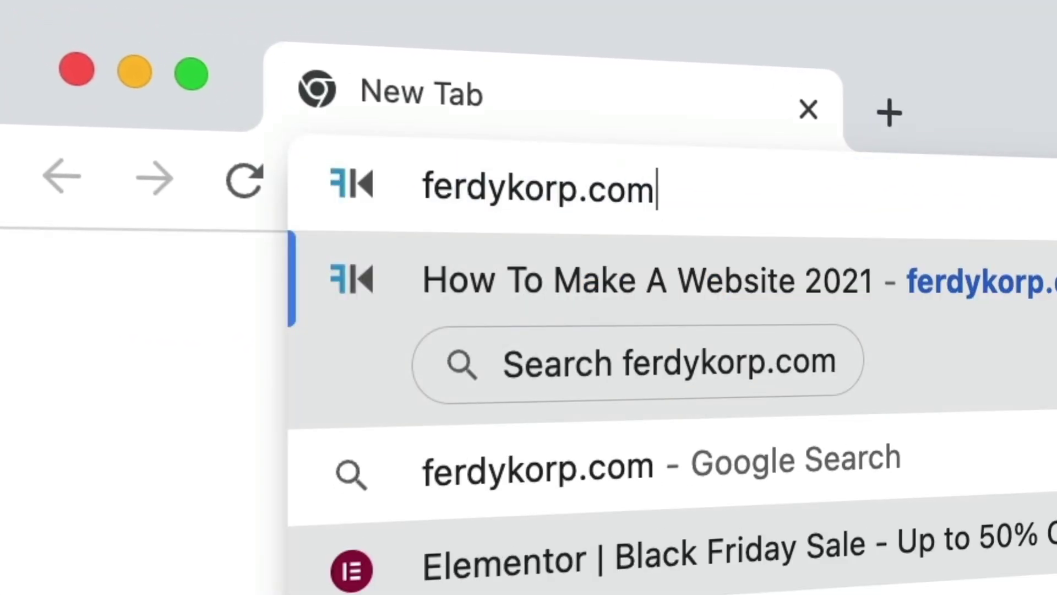
pyautogui.write('/elementor')
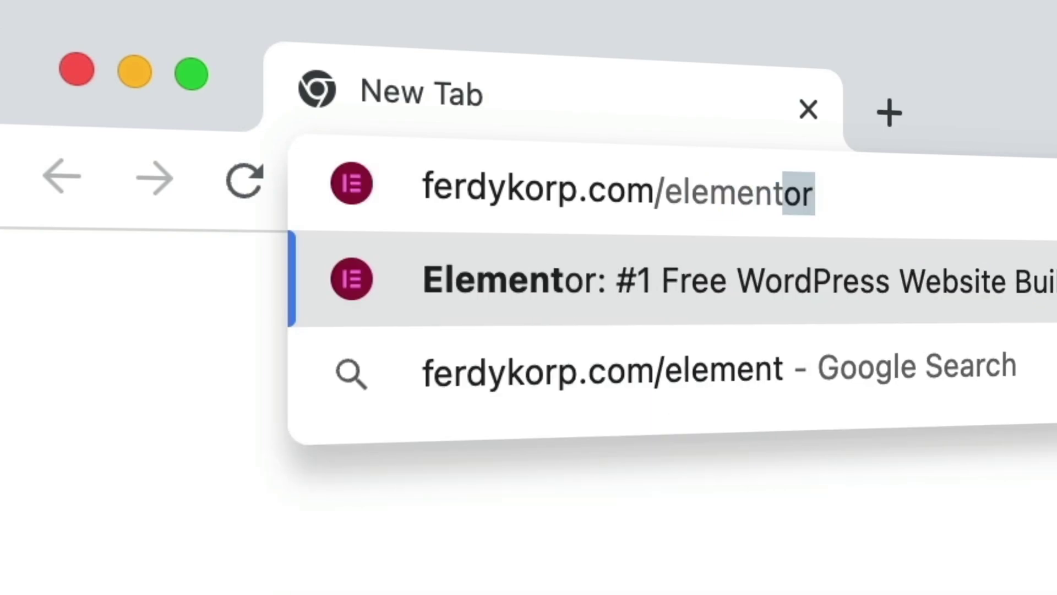
pyautogui.press('Return')
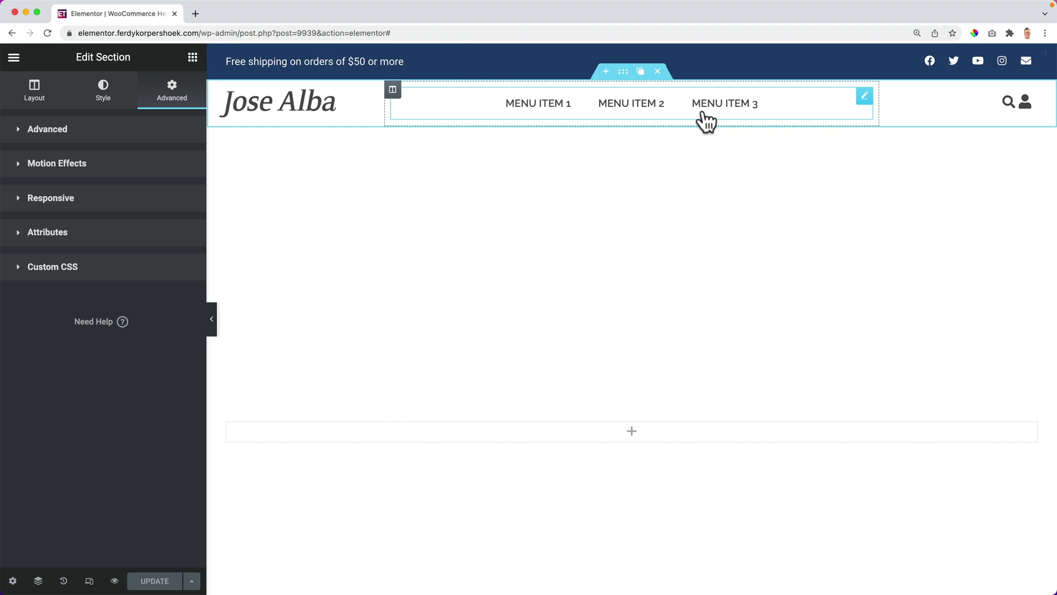
# Show the header section's advanced settings with its sticky-header CSS class and custom CSS code.
pyautogui.scroll(-5, 643, 70)
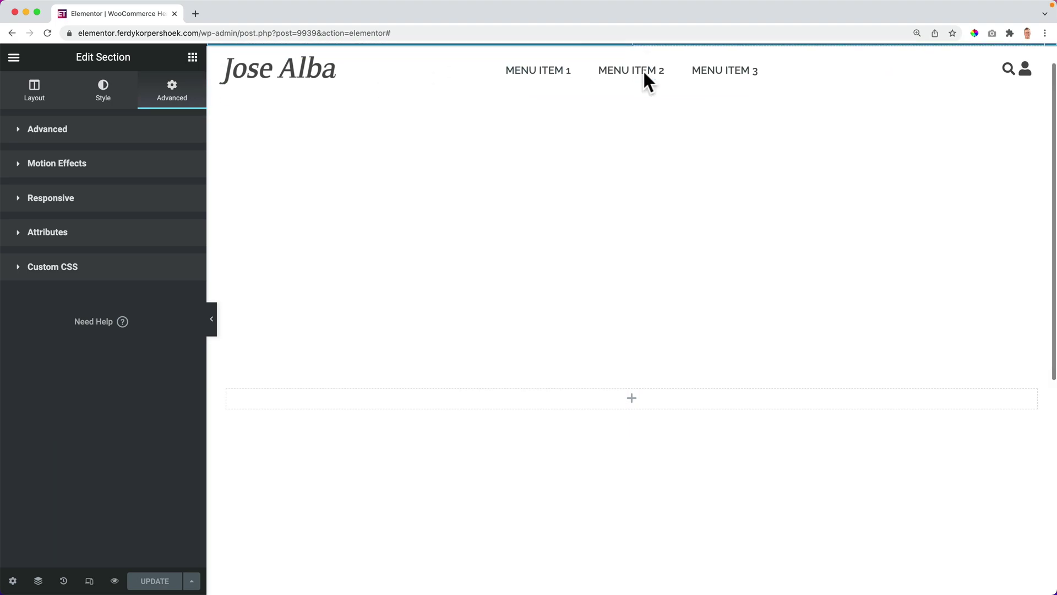
pyautogui.scroll(5, 613, 93)
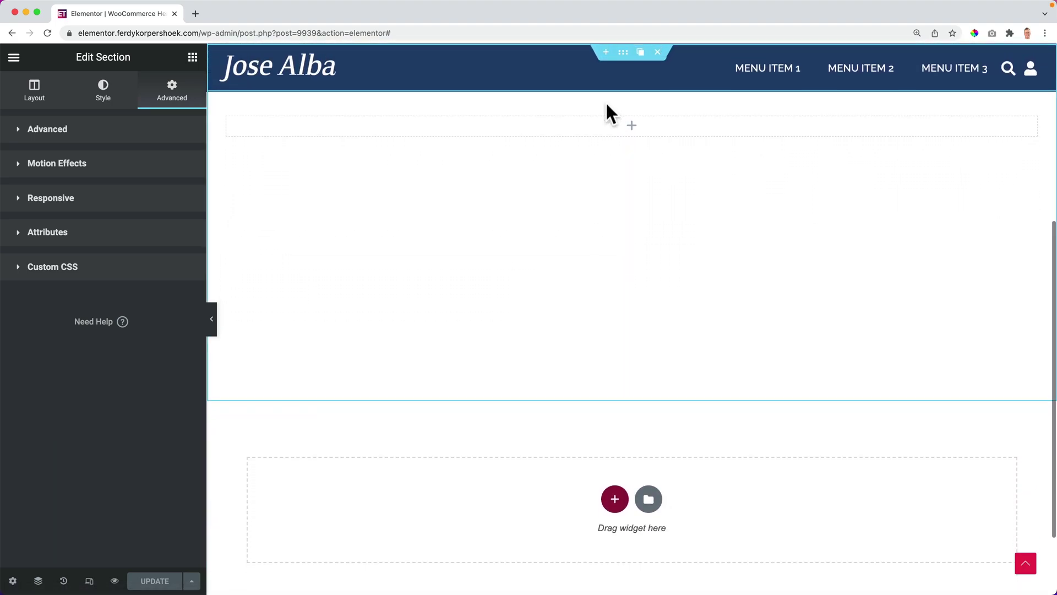
pyautogui.click(624, 53)
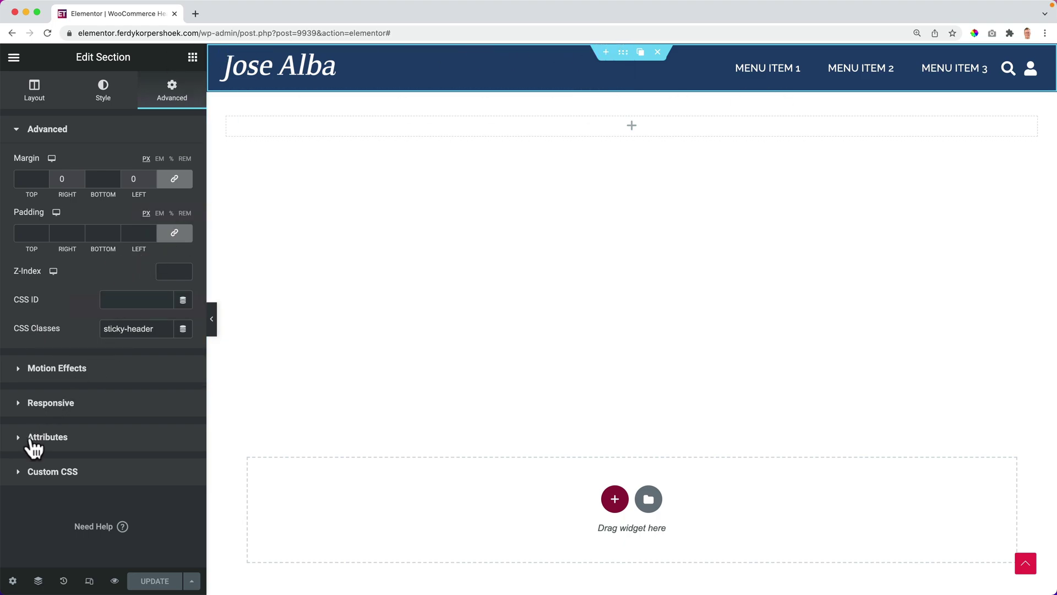
pyautogui.click(49, 472)
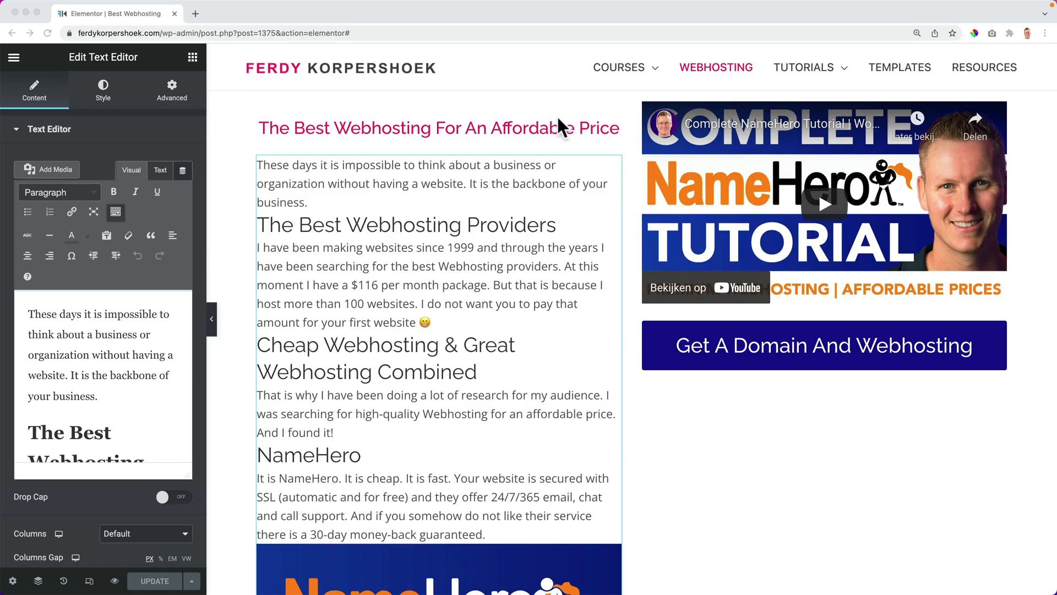
# Try a top sticky motion effect on the page heading, then turn it back off.
pyautogui.click(453, 135)
pyautogui.click(386, 128)
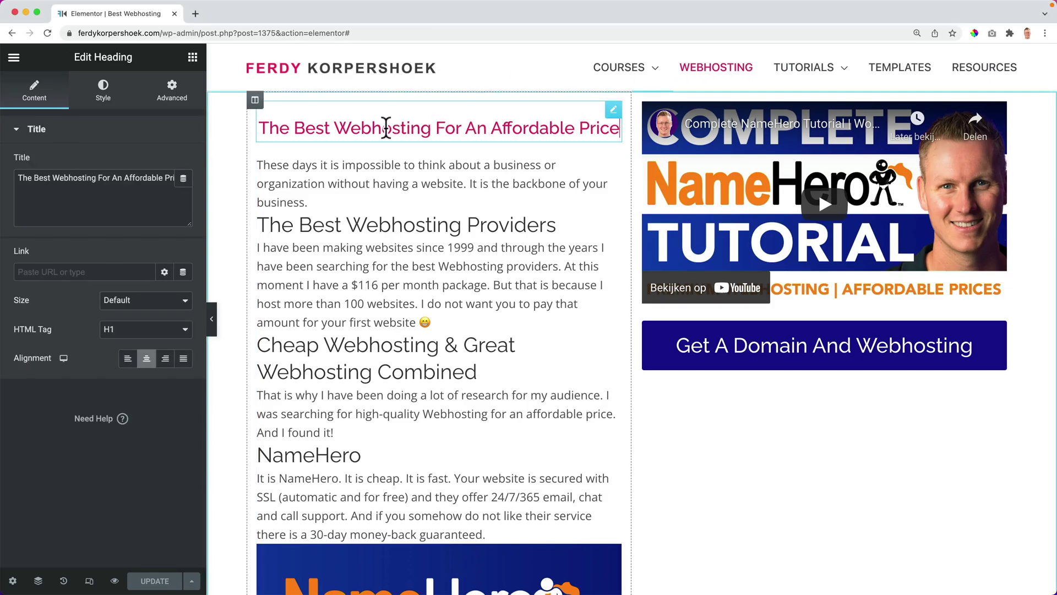
pyautogui.click(181, 103)
pyautogui.scroll(-3, 50, 375)
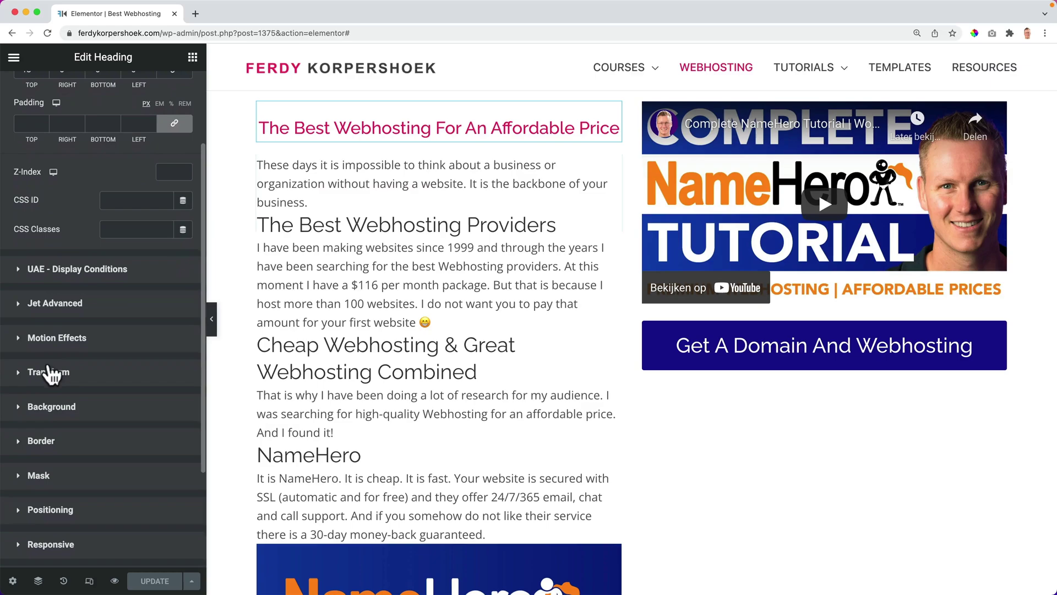
pyautogui.click(67, 338)
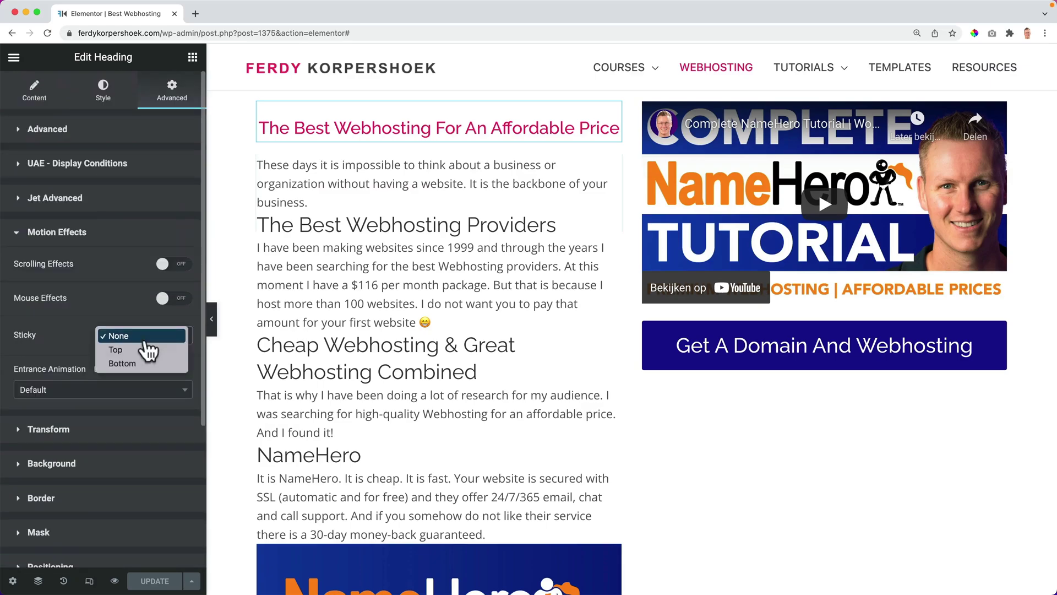
pyautogui.click(139, 352)
pyautogui.scroll(-3, 437, 335)
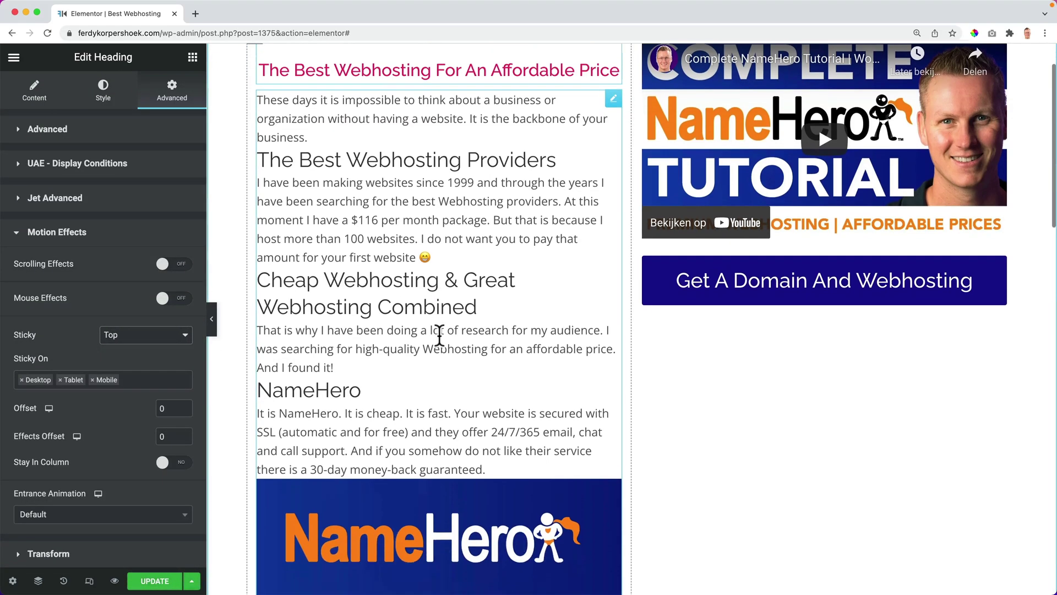
pyautogui.scroll(3, 441, 346)
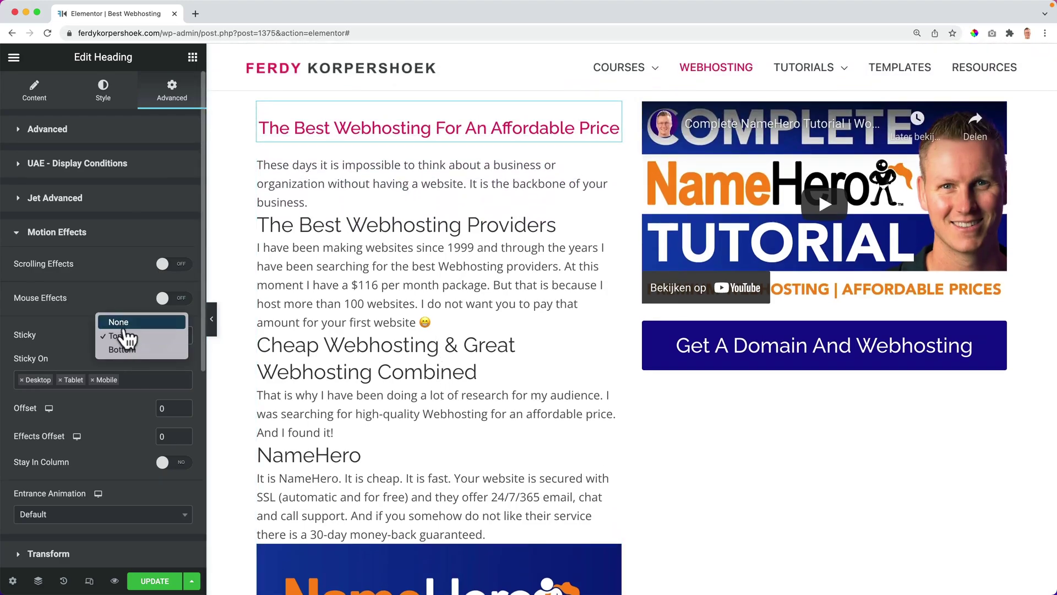
pyautogui.click(122, 325)
# Set the Get A Domain And Webhosting button's Sticky motion effect to Top.
pyautogui.click(970, 344)
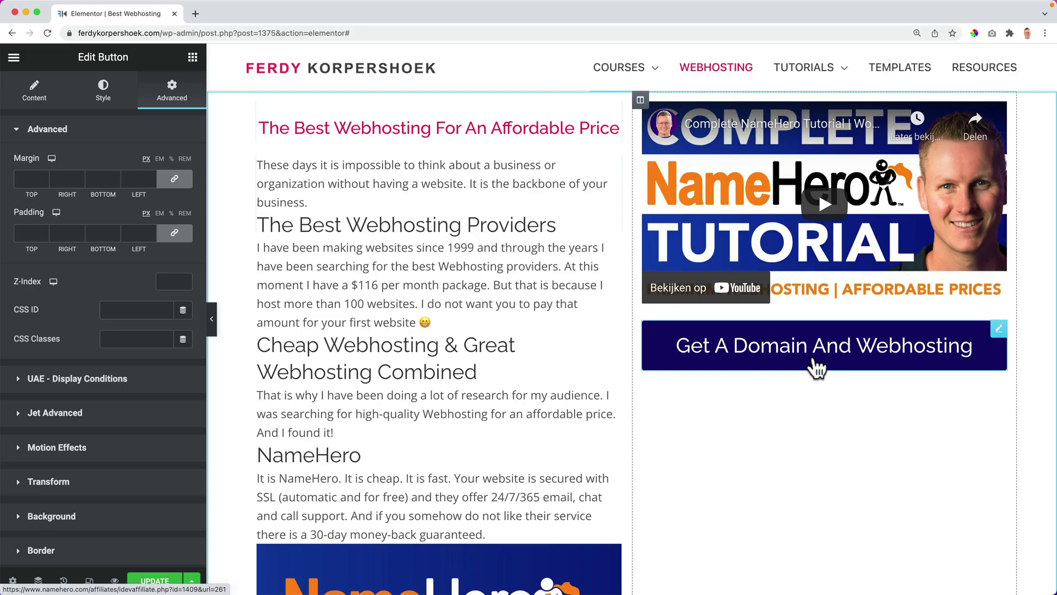
pyautogui.scroll(-6, 815, 364)
pyautogui.scroll(6, 815, 367)
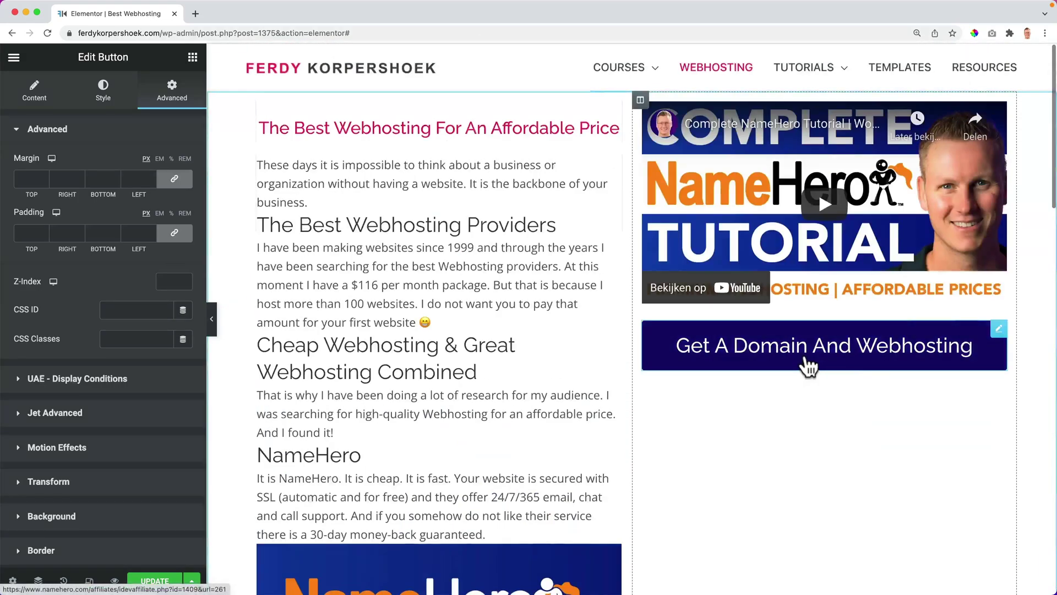
pyautogui.click(58, 448)
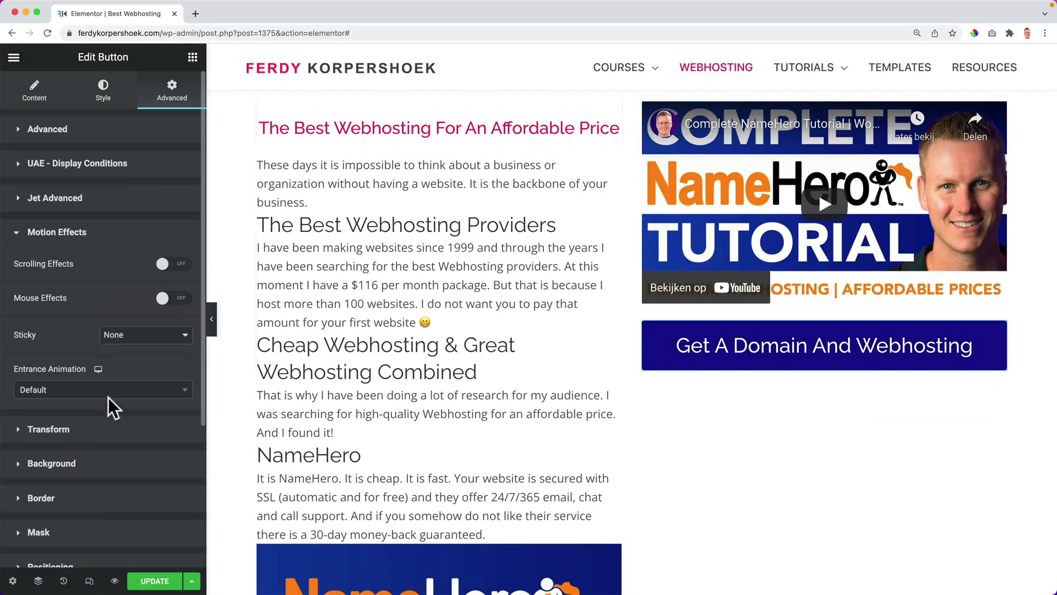
pyautogui.click(125, 350)
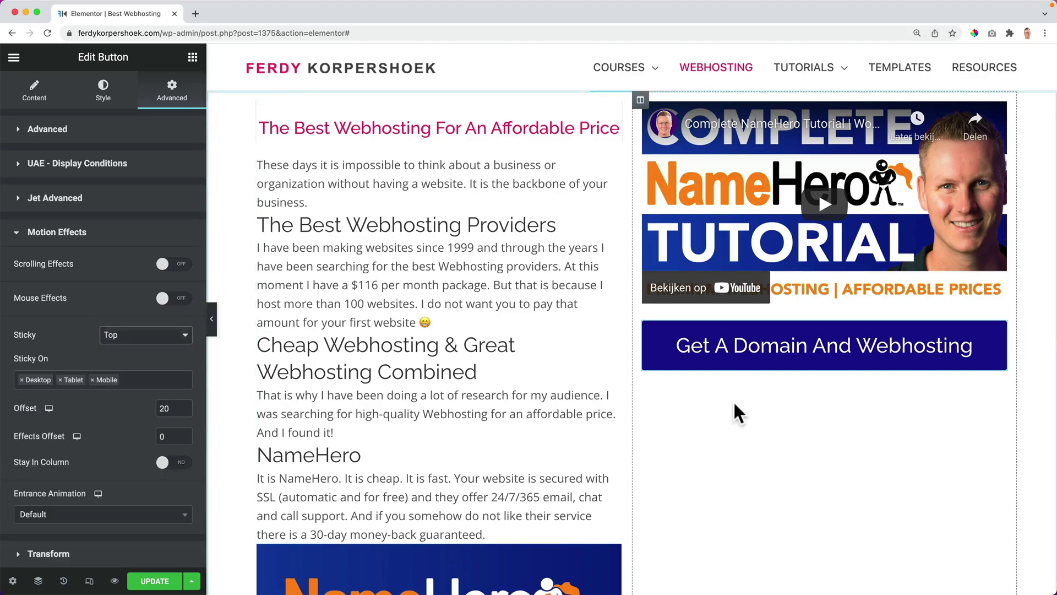
# Keep the sticky button within its column, with a 20 px offset.
pyautogui.scroll(-10, 735, 410)
pyautogui.scroll(-8, 734, 401)
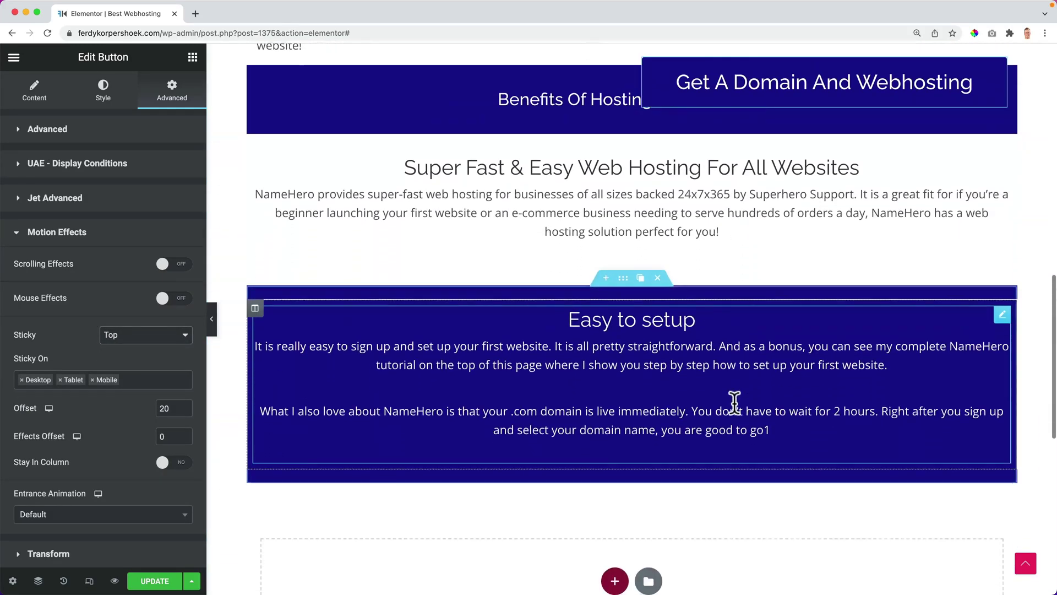
pyautogui.scroll(10, 711, 200)
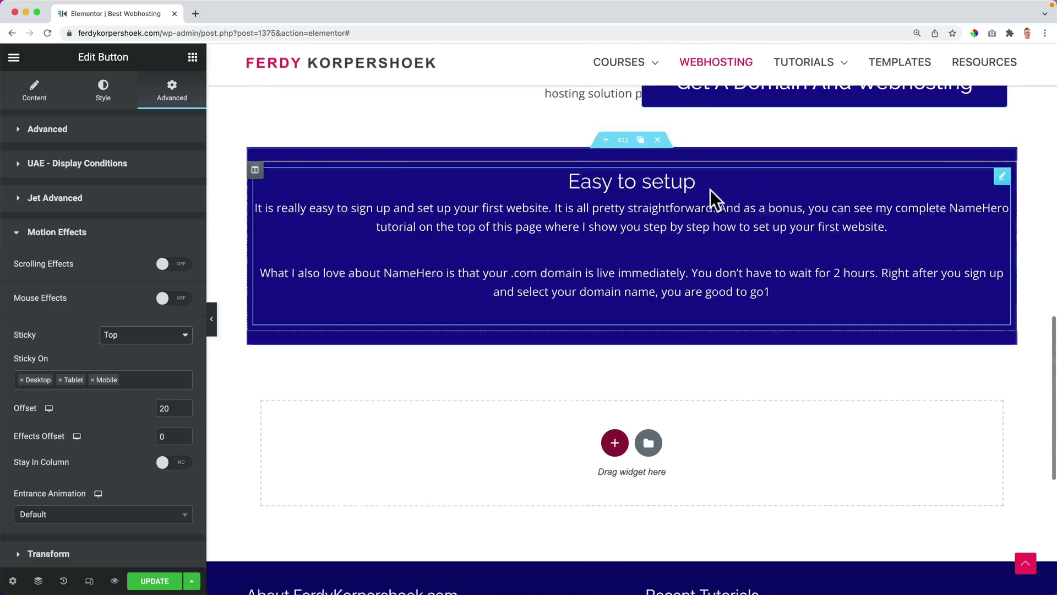
pyautogui.scroll(-2, 712, 199)
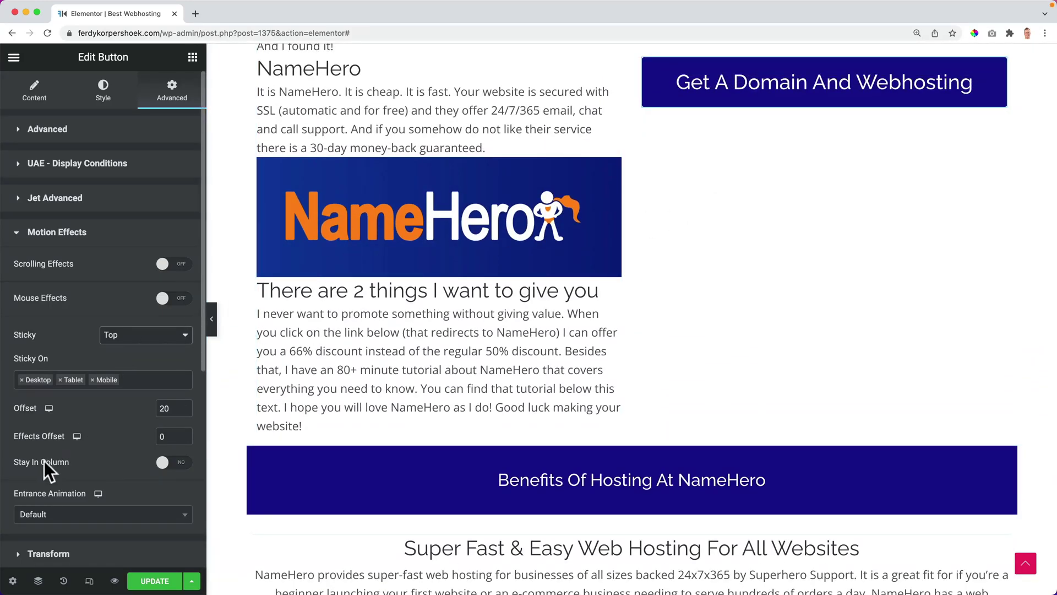
pyautogui.click(171, 462)
pyautogui.scroll(8, 716, 358)
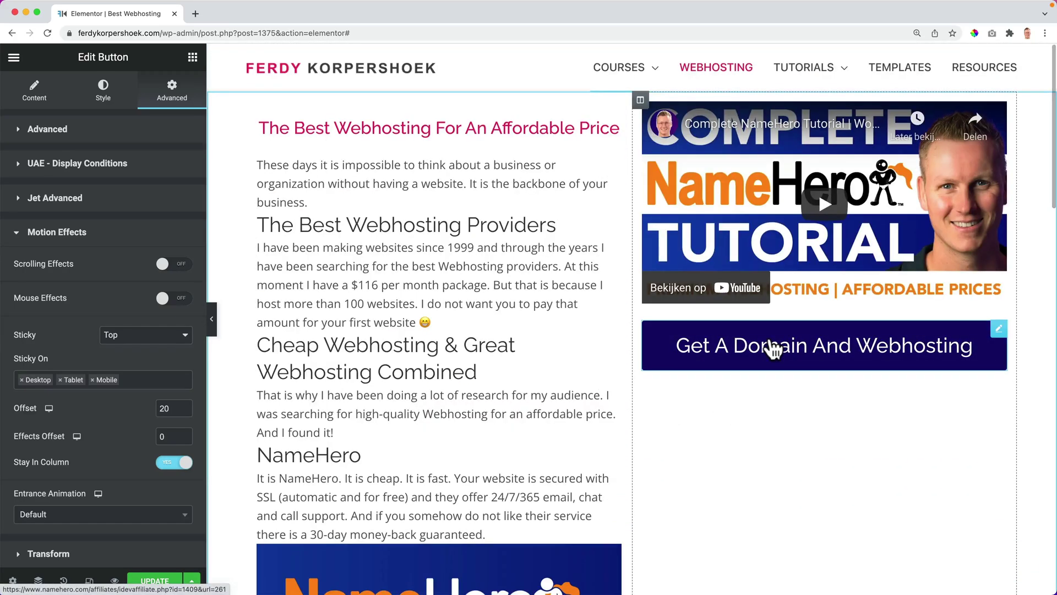
pyautogui.scroll(-10, 773, 348)
pyautogui.scroll(-6, 770, 338)
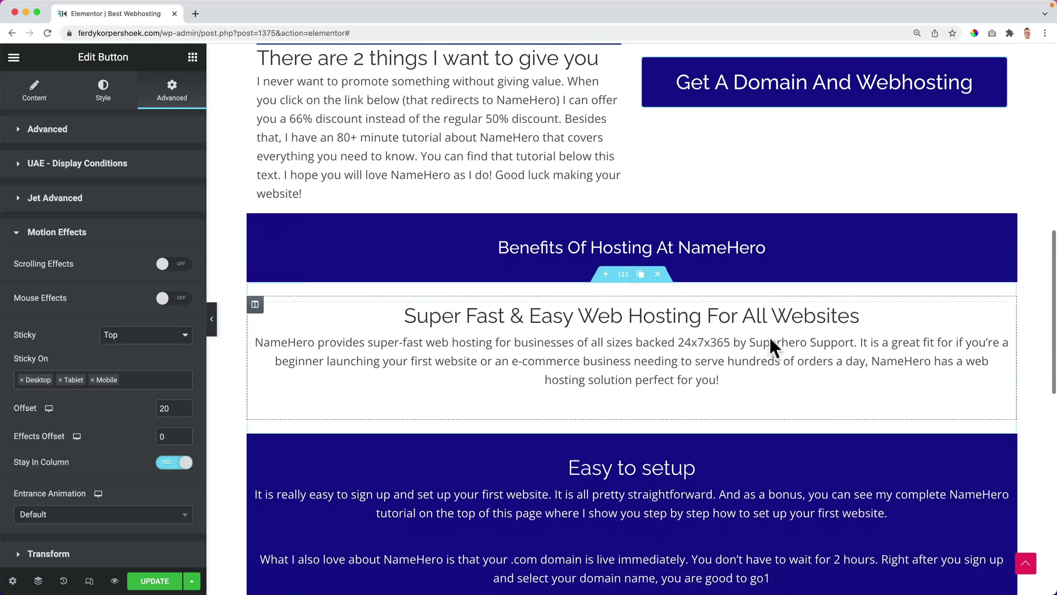
pyautogui.scroll(-6, 770, 338)
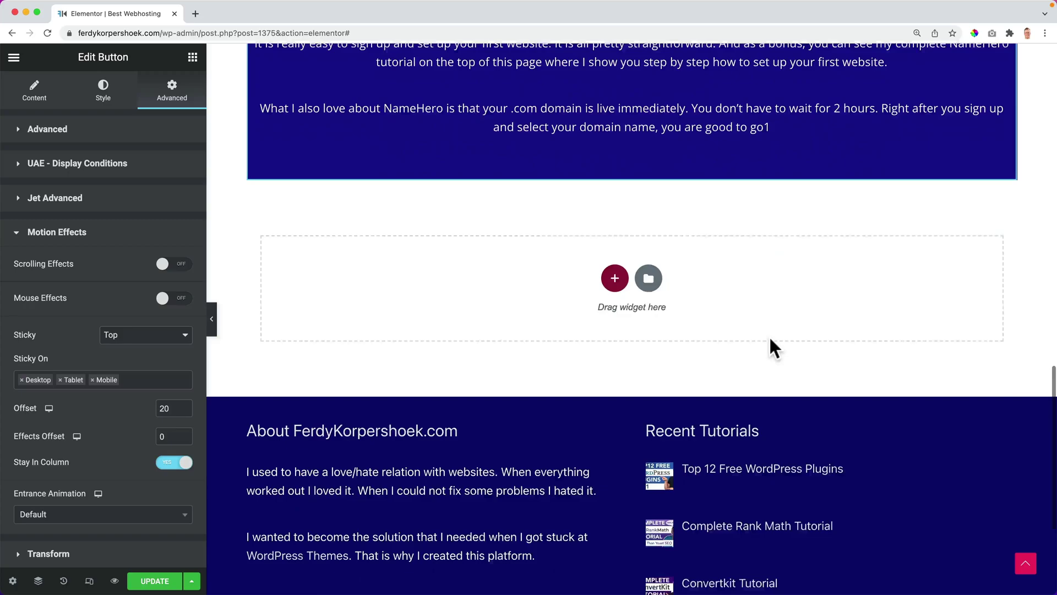
pyautogui.scroll(20, 770, 344)
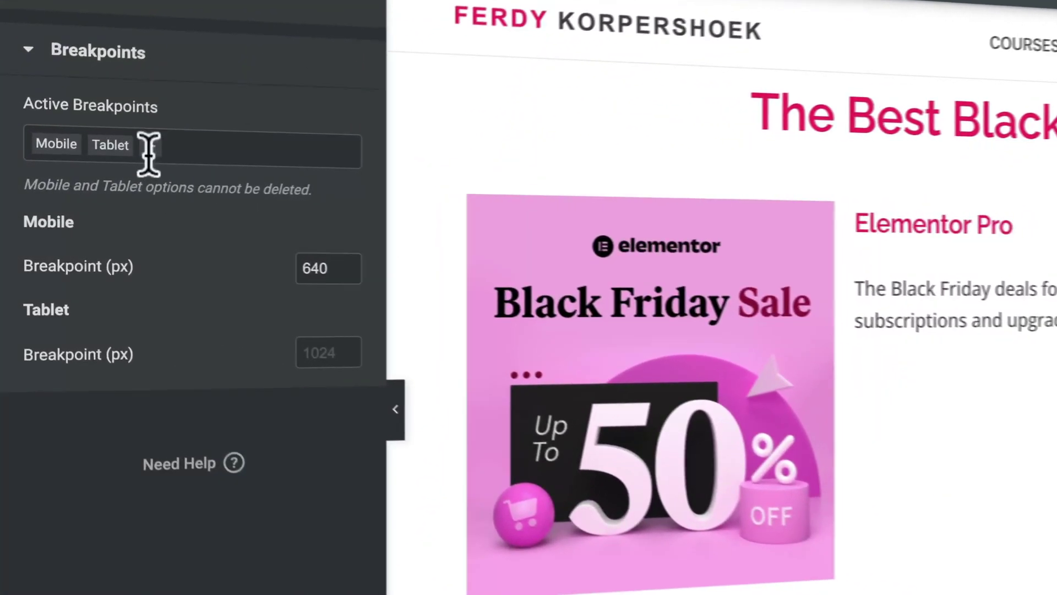
# Add Mobile Extra to the Active Breakpoints next to Mobile and Tablet.
pyautogui.click(150, 147)
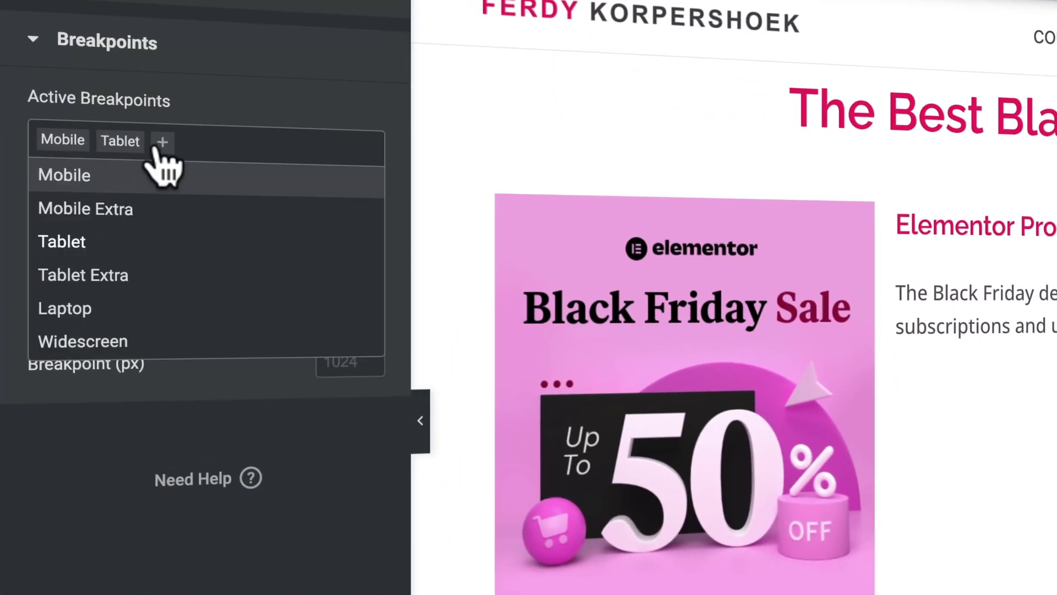
pyautogui.click(85, 208)
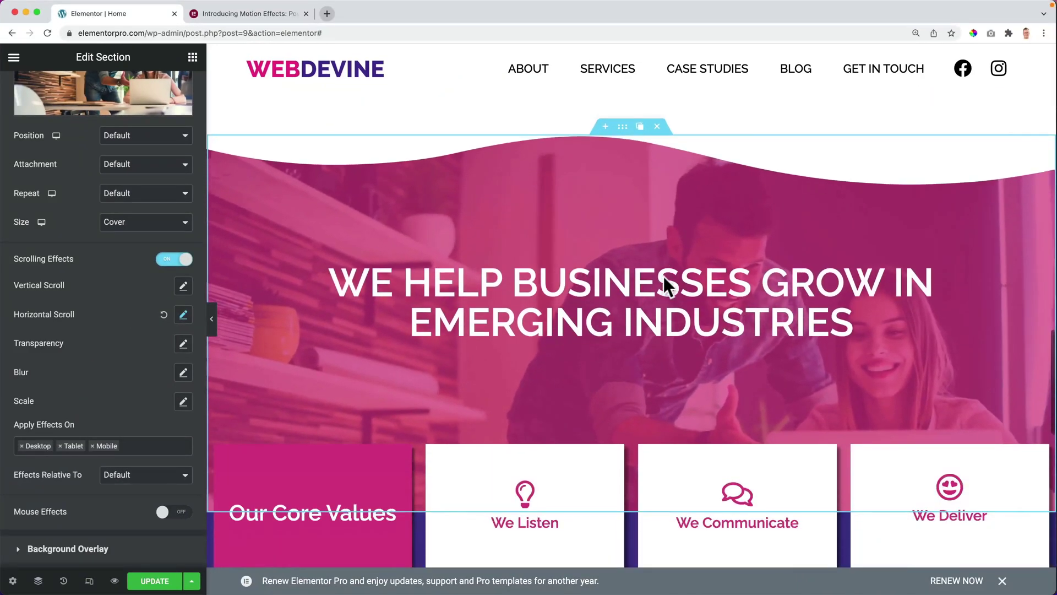
# Scroll the preview to watch the horizontal scroll effect slide the Mouse Effects images.
pyautogui.scroll(-3, 665, 284)
pyautogui.scroll(5, 663, 286)
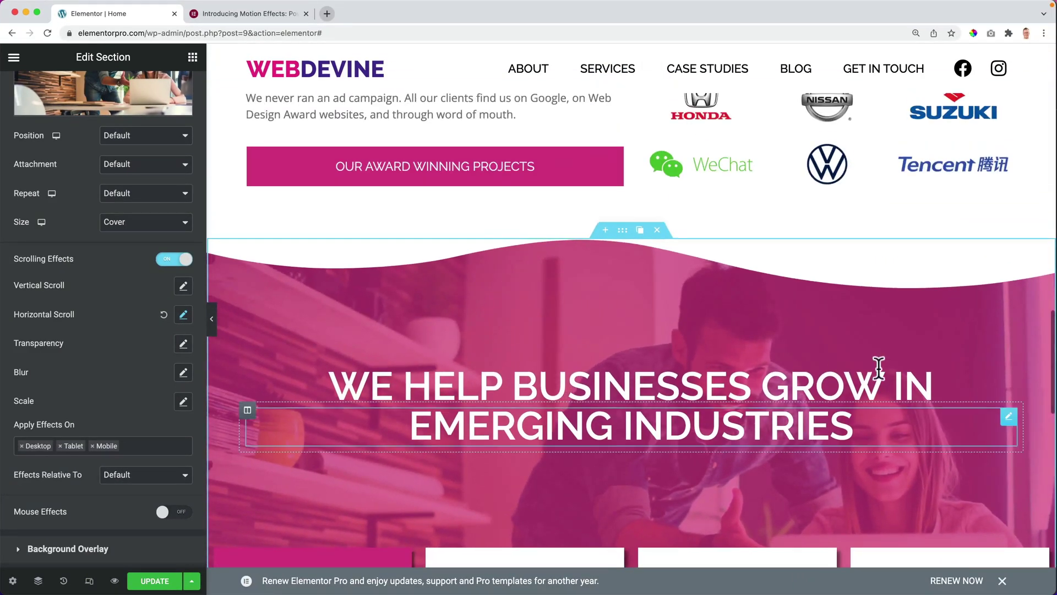
pyautogui.scroll(-3, 601, 352)
pyautogui.scroll(2, 600, 353)
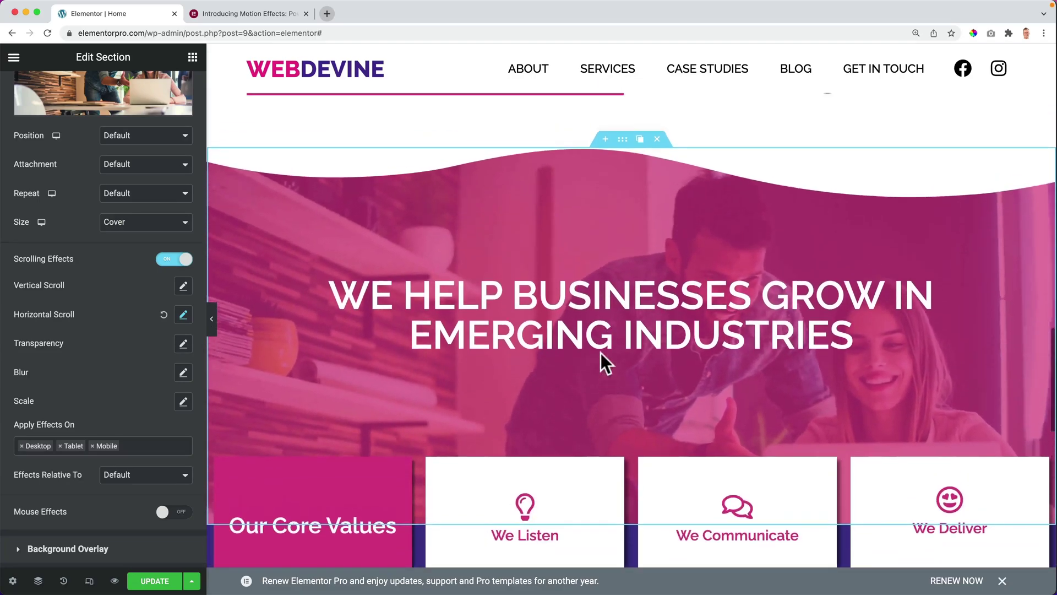
pyautogui.scroll(-1, 676, 266)
pyautogui.scroll(2, 675, 270)
pyautogui.scroll(-3, 659, 287)
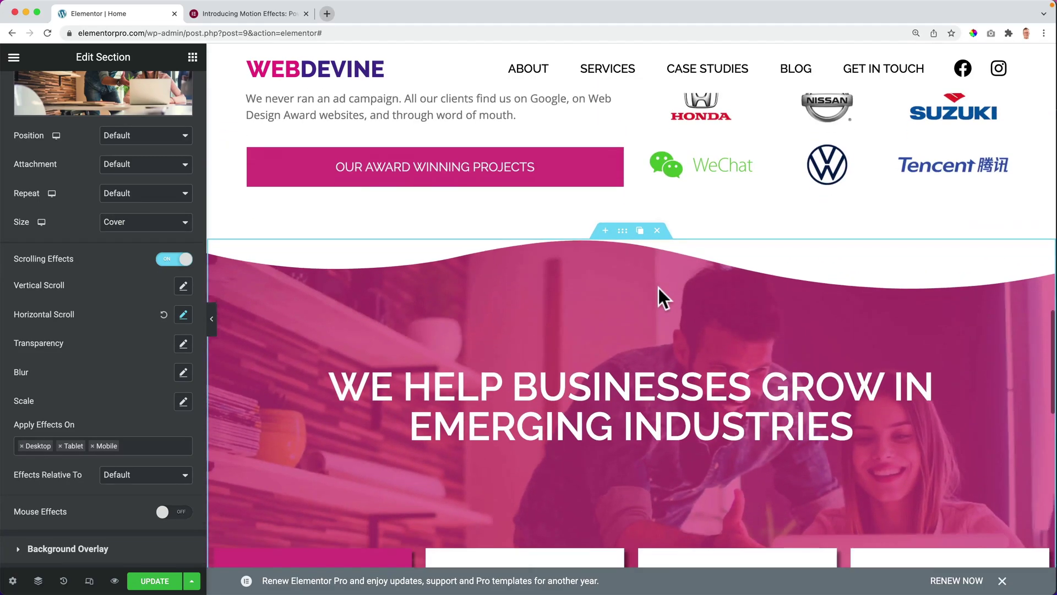
pyautogui.scroll(1, 659, 287)
pyautogui.scroll(1, 633, 292)
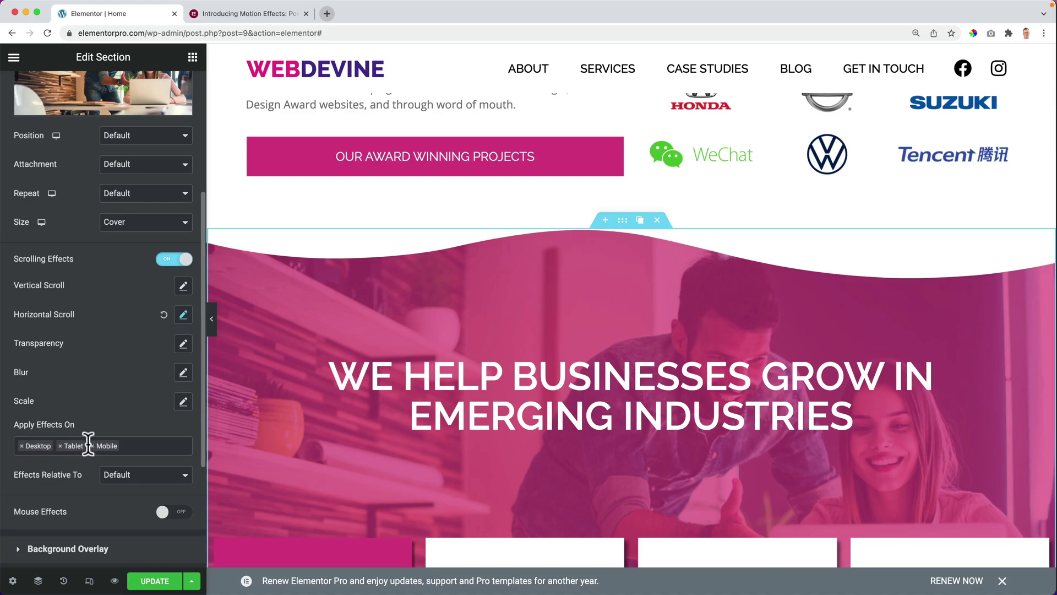
pyautogui.scroll(-6, 462, 346)
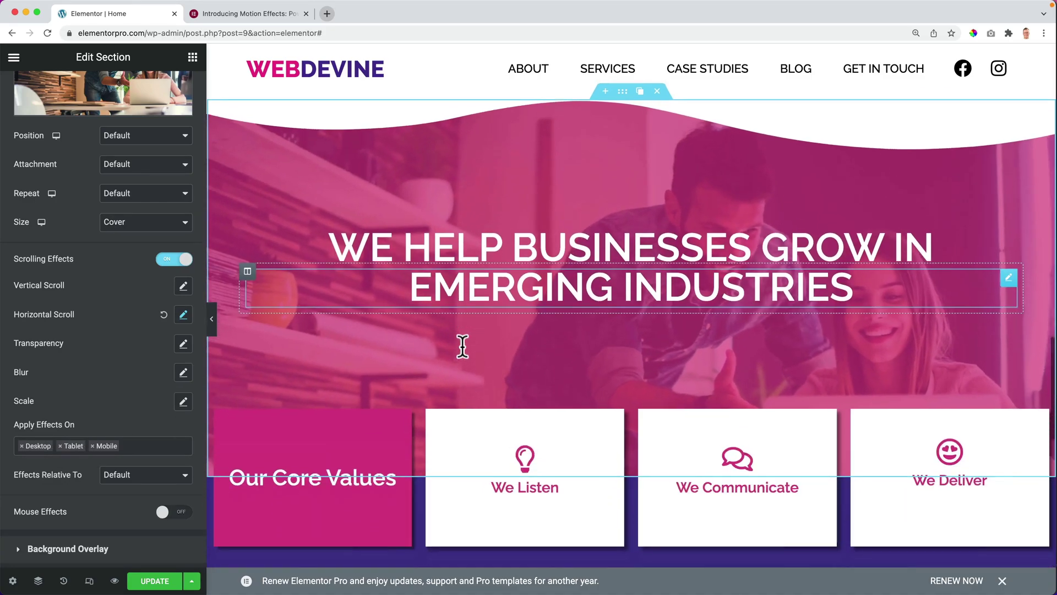
pyautogui.scroll(-4, 462, 346)
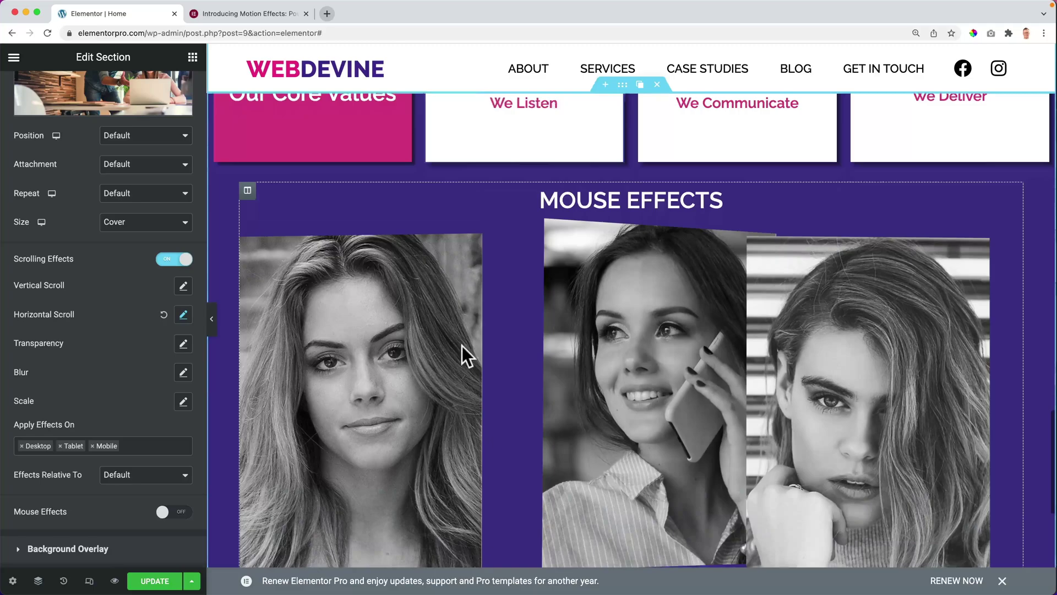
pyautogui.scroll(1, 462, 345)
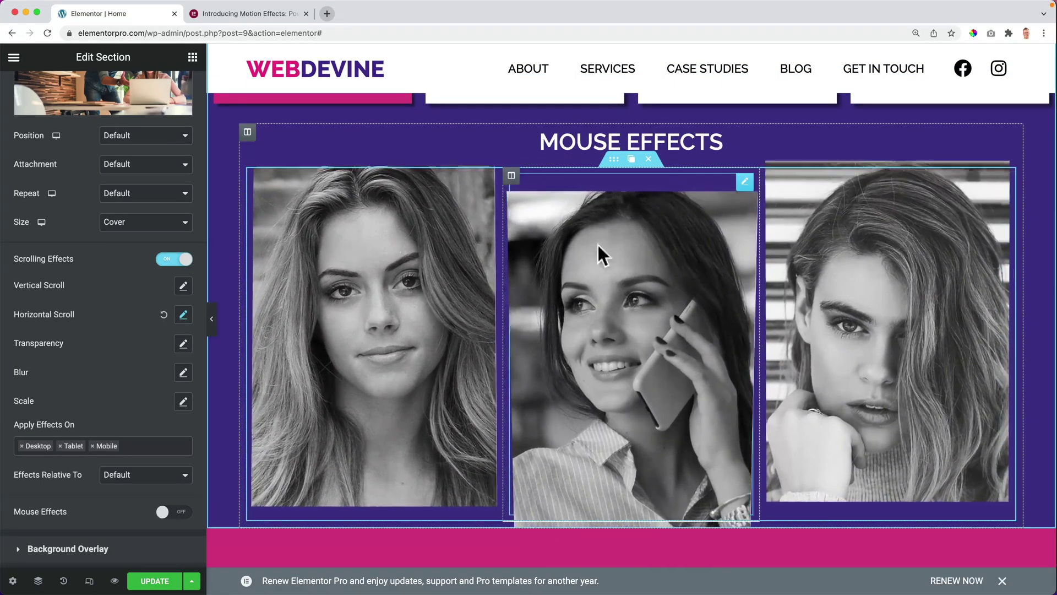
pyautogui.scroll(1, 589, 189)
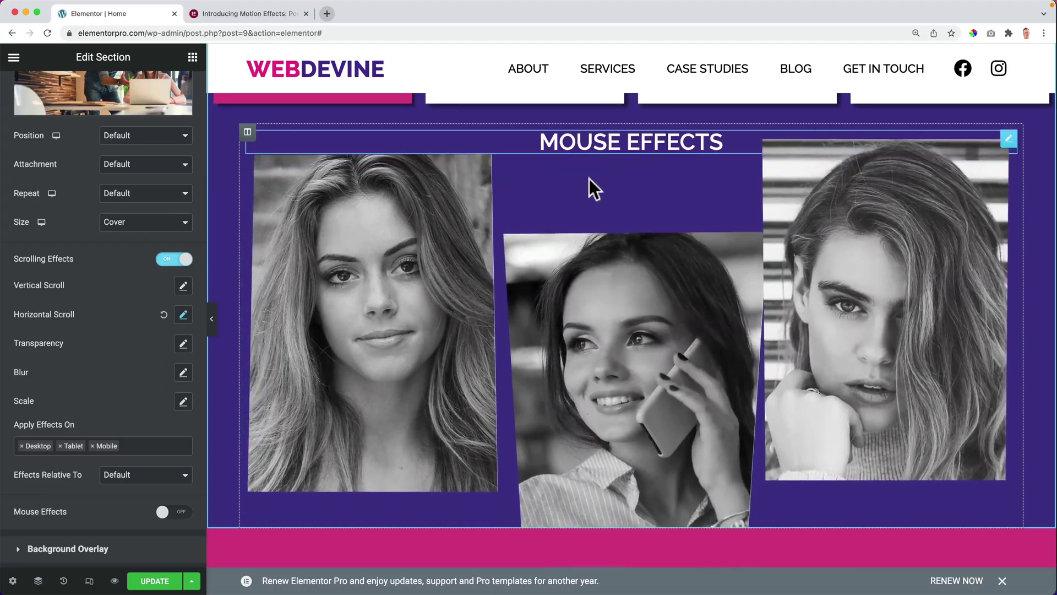
pyautogui.scroll(-5, 503, 321)
pyautogui.scroll(4, 504, 322)
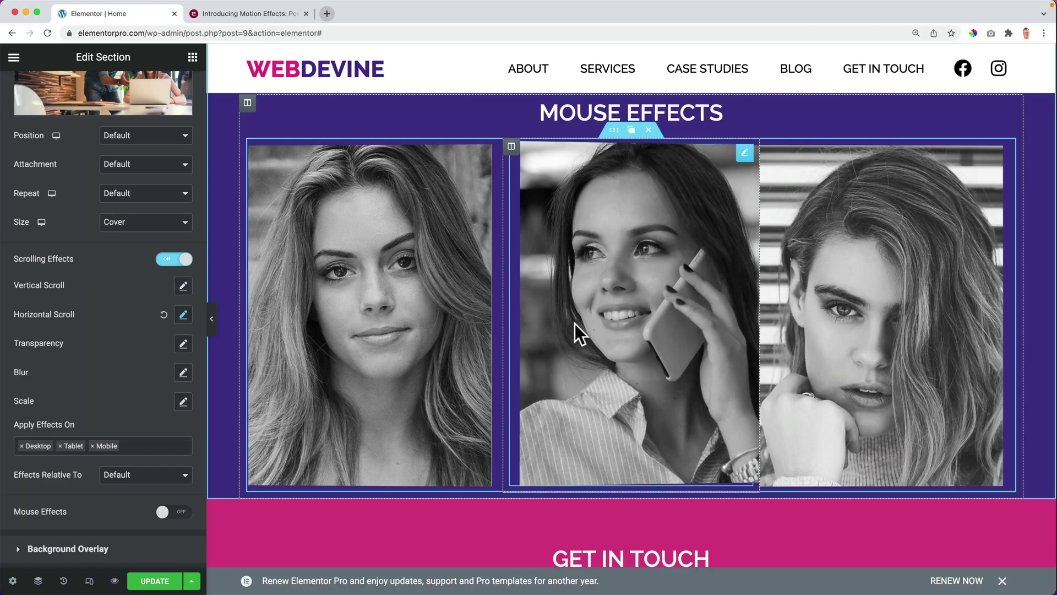
# Go to the Introducing Motion Effects tab and scroll through its space scenes to the floating debris.
pyautogui.hotkey('ctrl', 'Tab')
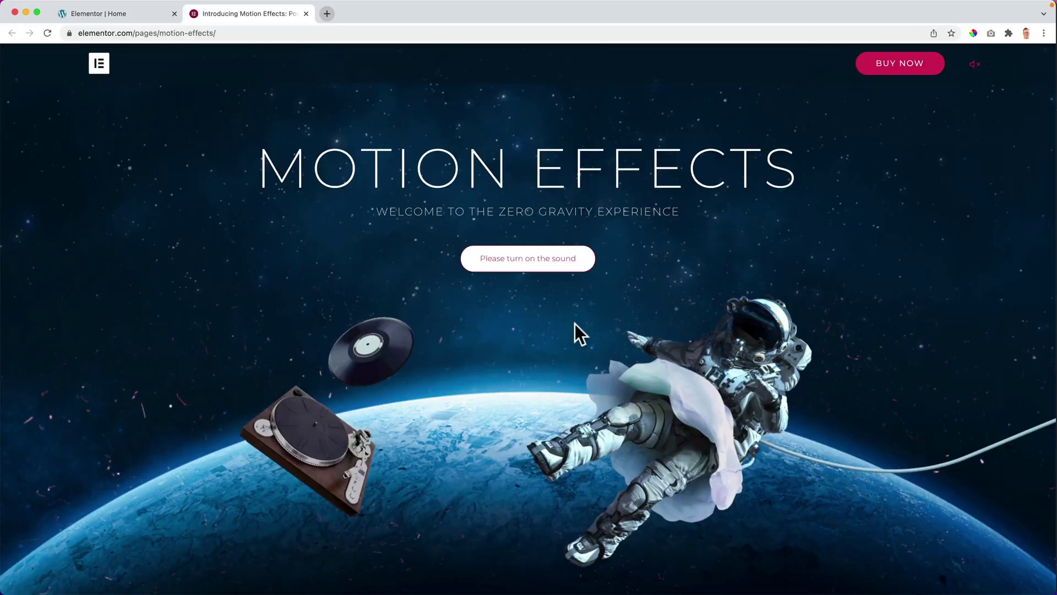
pyautogui.scroll(-2, 551, 312)
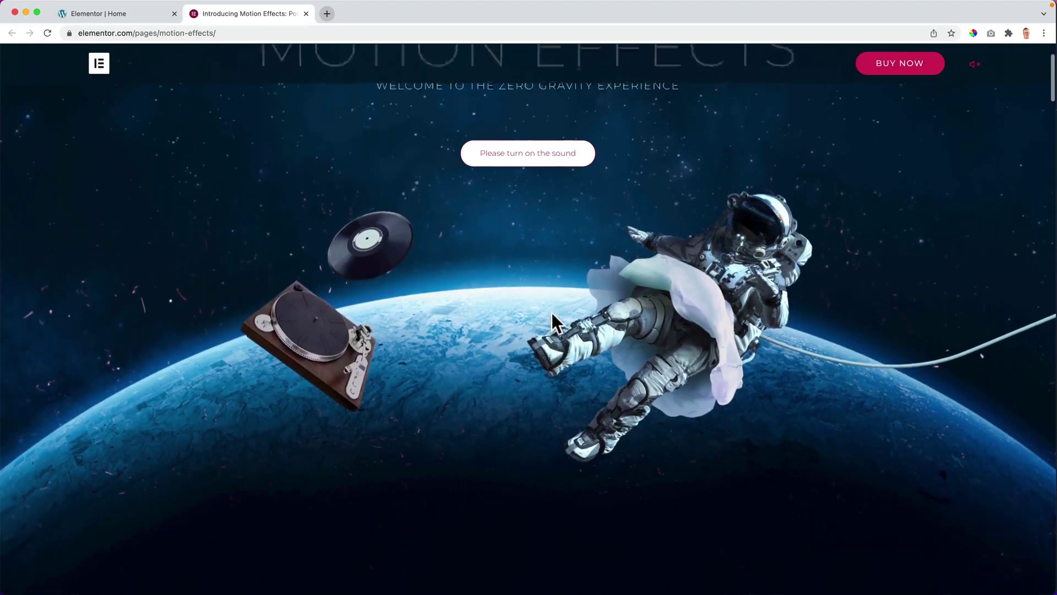
pyautogui.scroll(3, 552, 313)
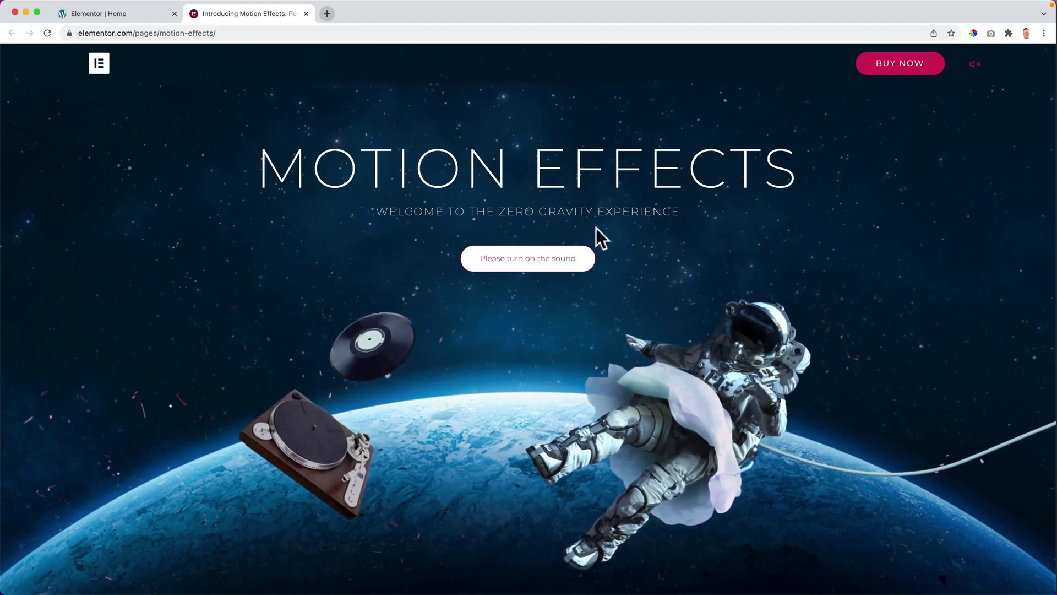
pyautogui.scroll(-1, 569, 313)
pyautogui.scroll(-10, 569, 312)
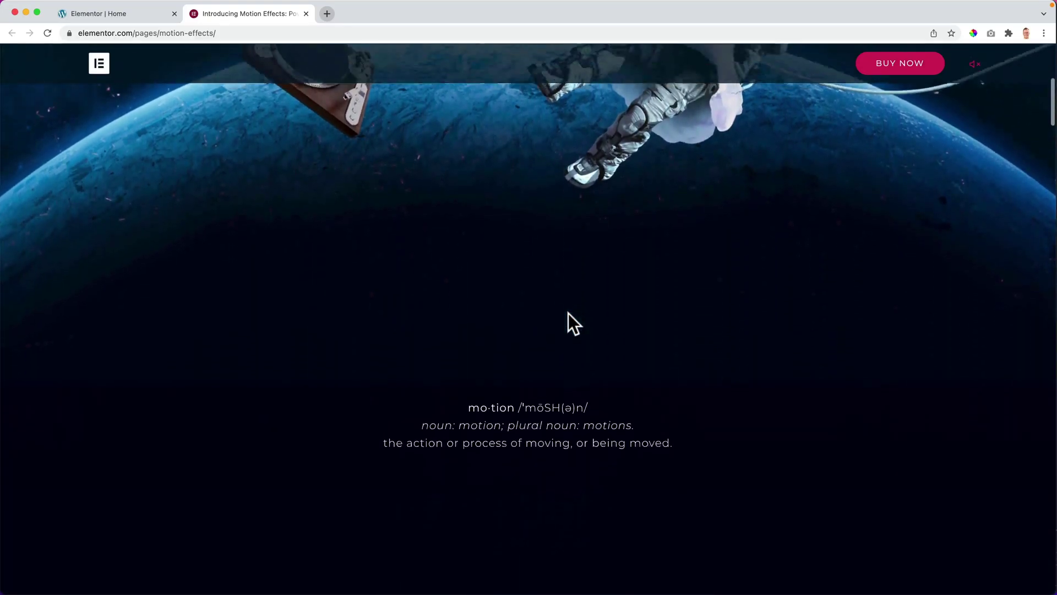
pyautogui.scroll(-10, 568, 312)
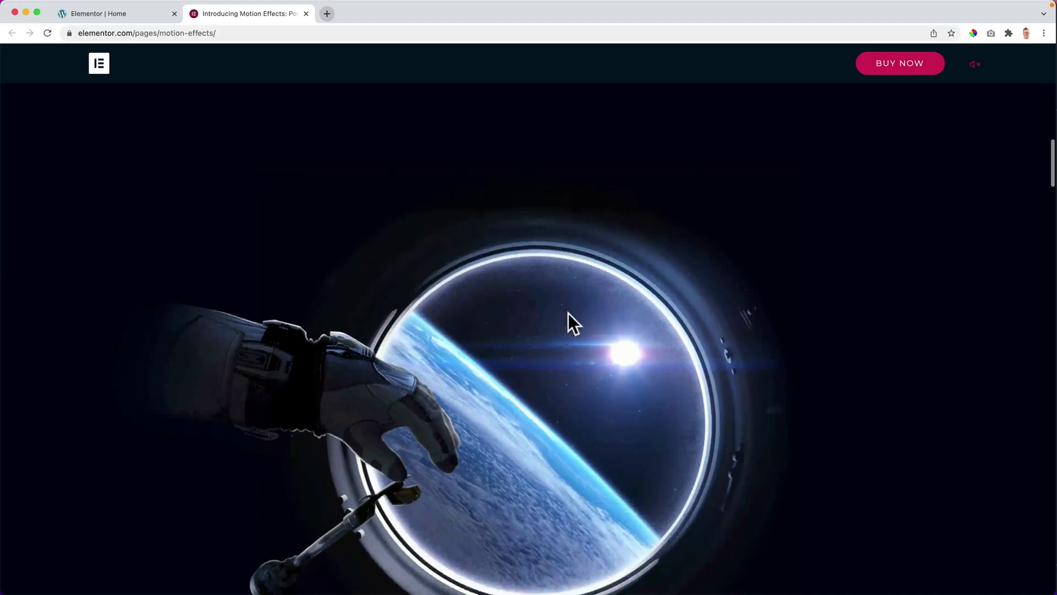
pyautogui.scroll(-10, 569, 313)
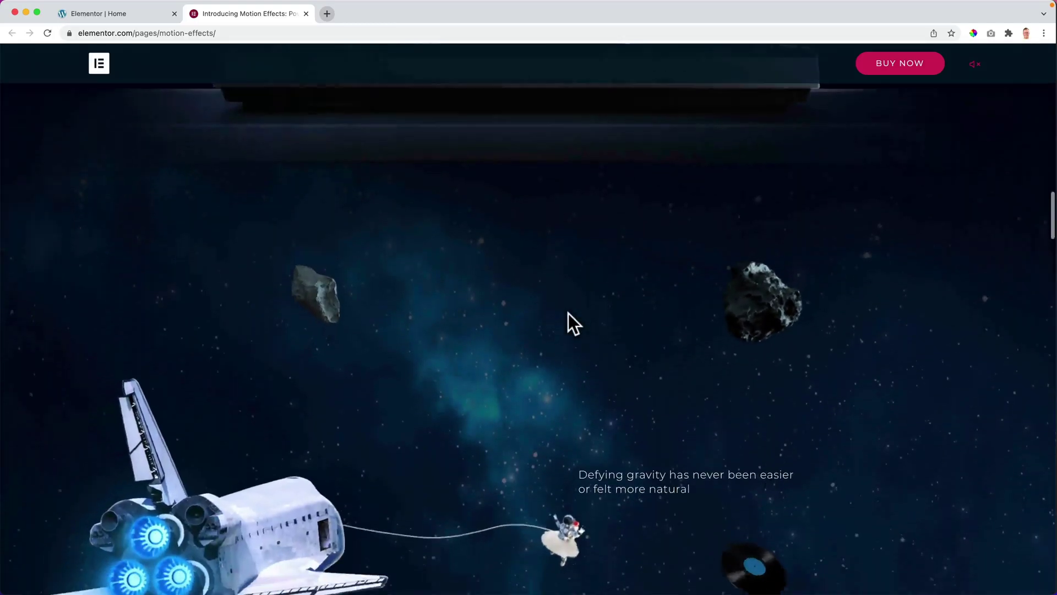
pyautogui.scroll(-10, 568, 313)
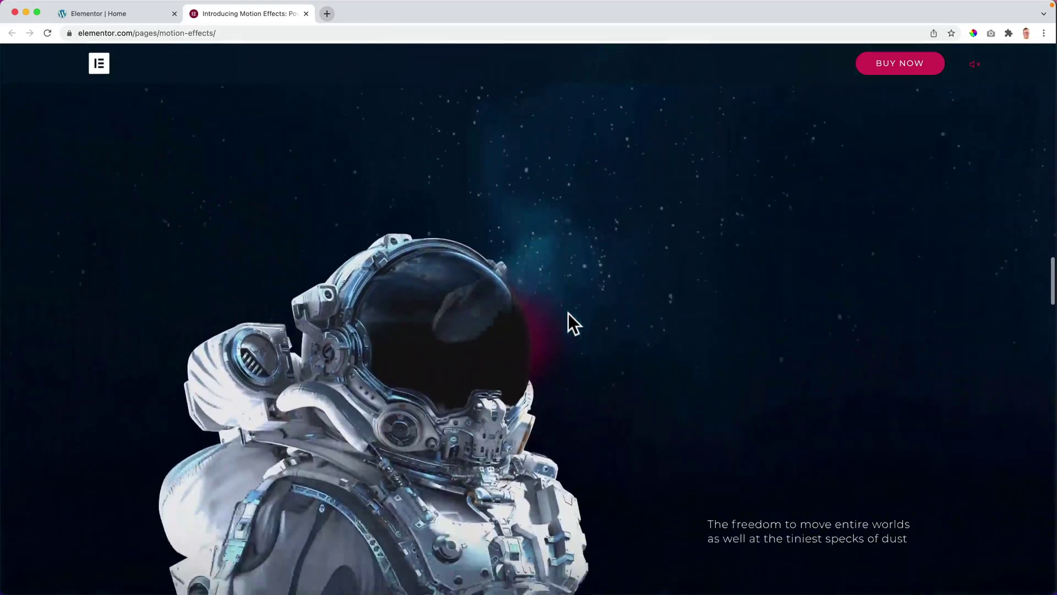
pyautogui.scroll(-6, 568, 313)
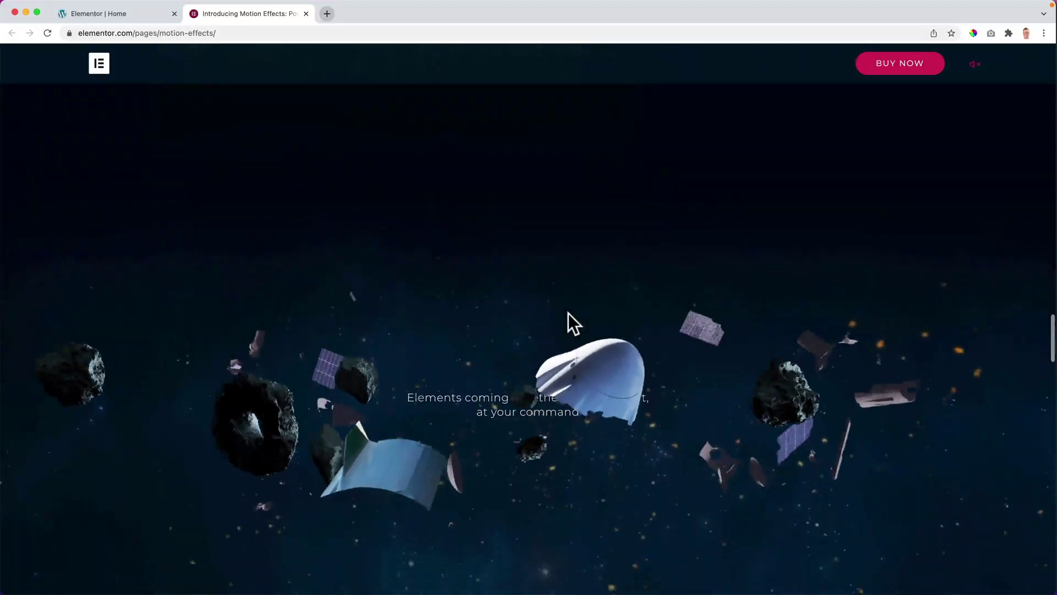
pyautogui.scroll(3, 568, 312)
pyautogui.scroll(-10, 568, 313)
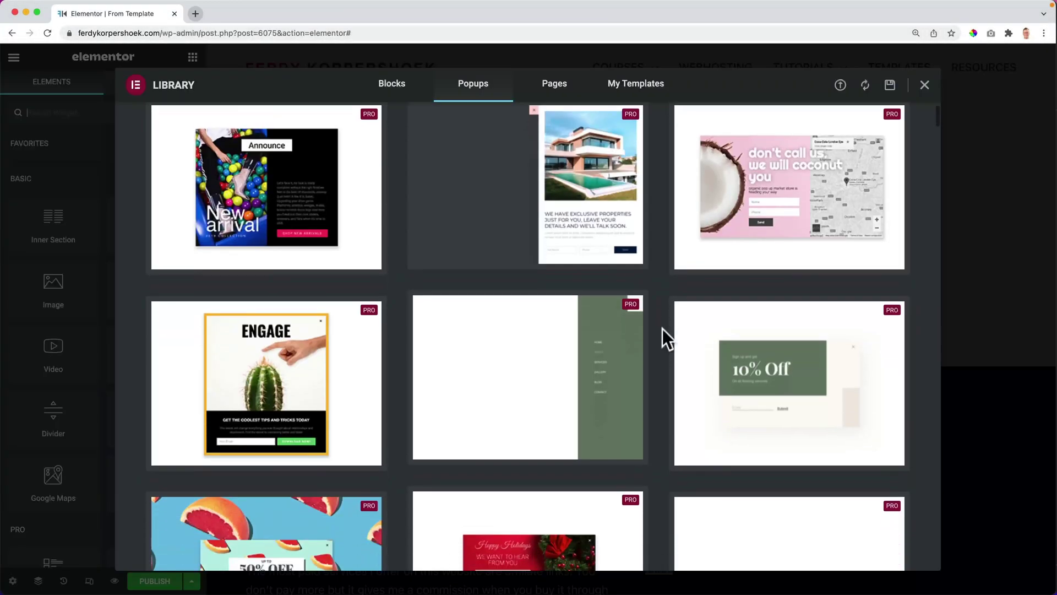
# Look over the Black Friday popup preview, then select its DON'T MISS OUT heading in the editor.
pyautogui.scroll(-5, 663, 329)
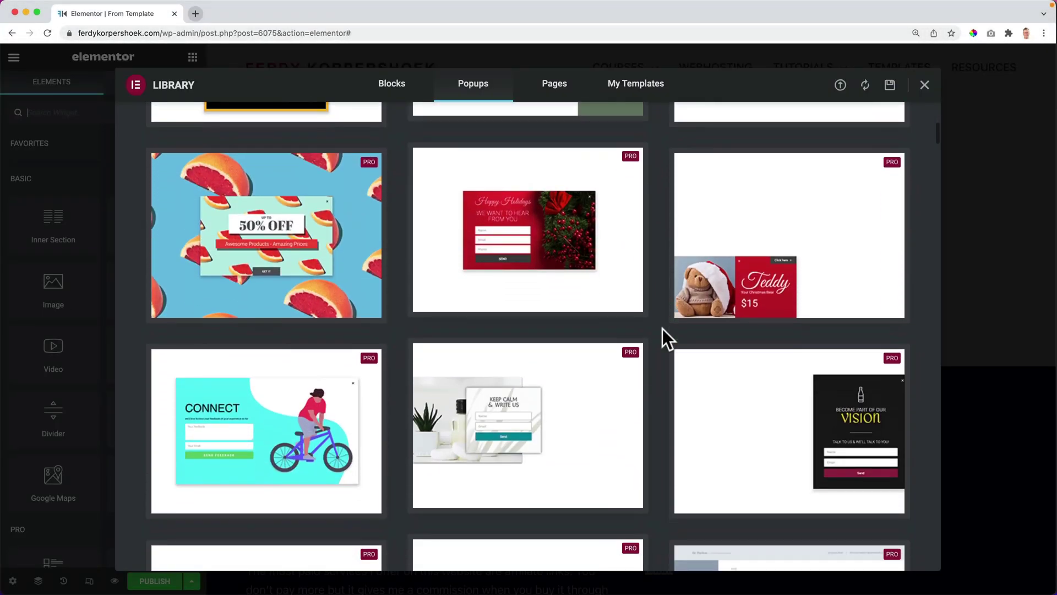
pyautogui.scroll(-8, 663, 328)
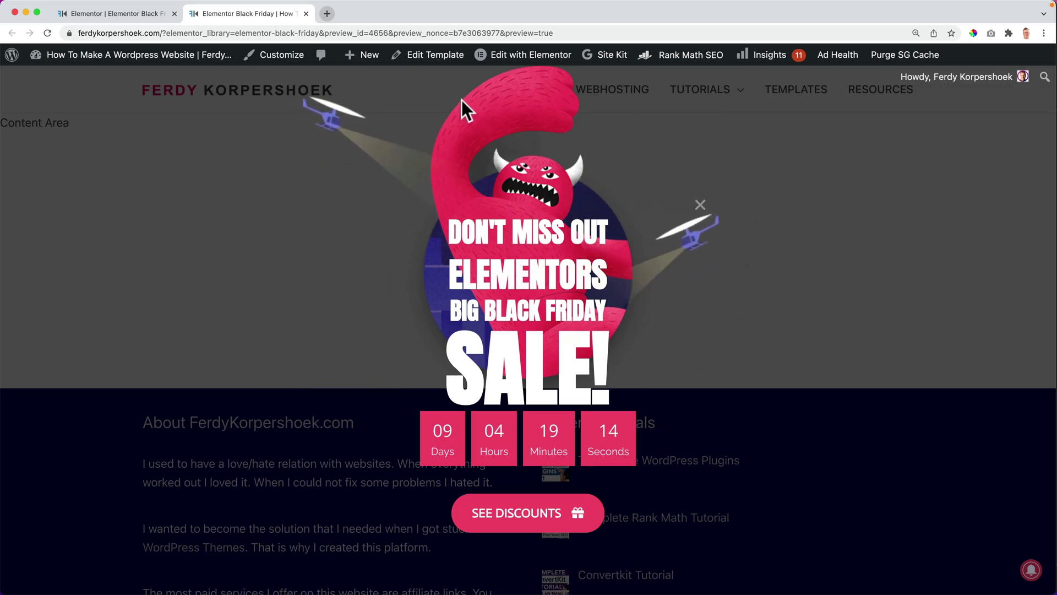
pyautogui.click(115, 13)
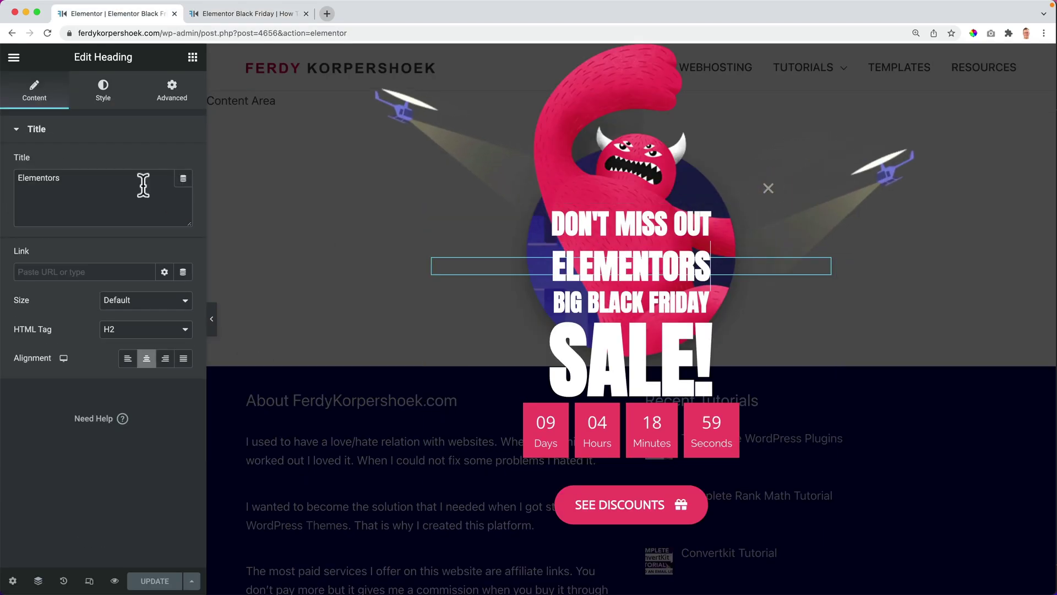
pyautogui.click(485, 223)
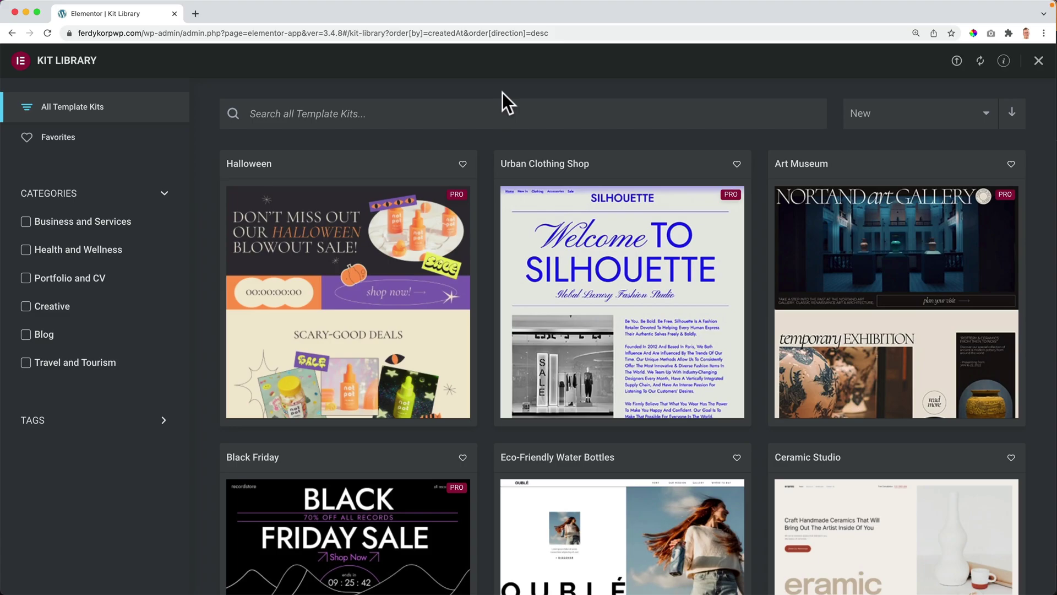
# Sort the Kit Library by Popular and filter it to the Travel and Tourism category.
pyautogui.scroll(-5, 475, 151)
pyautogui.scroll(-5, 474, 154)
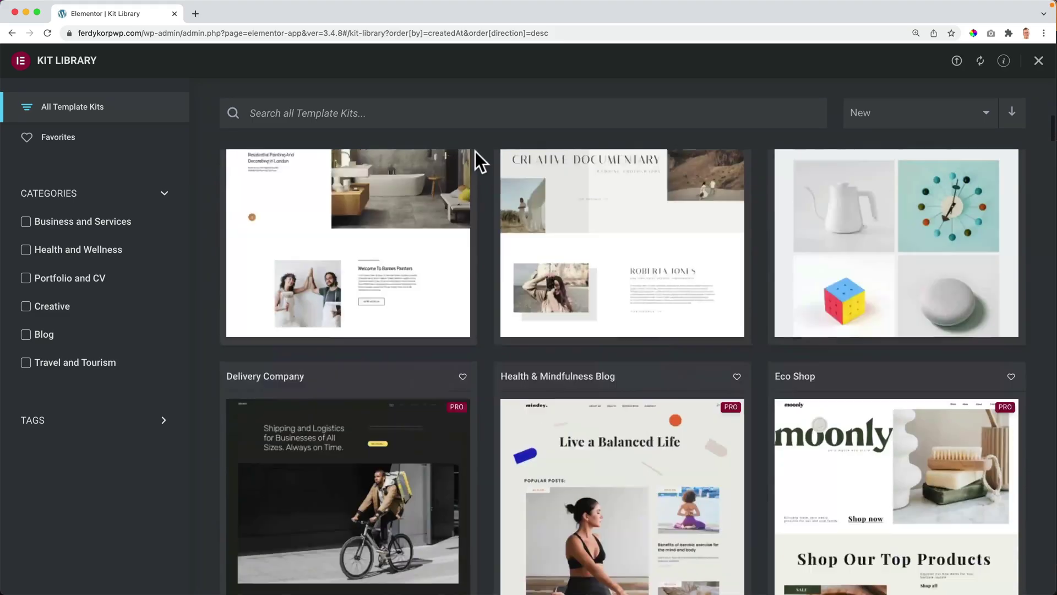
pyautogui.scroll(15, 474, 157)
pyautogui.click(909, 111)
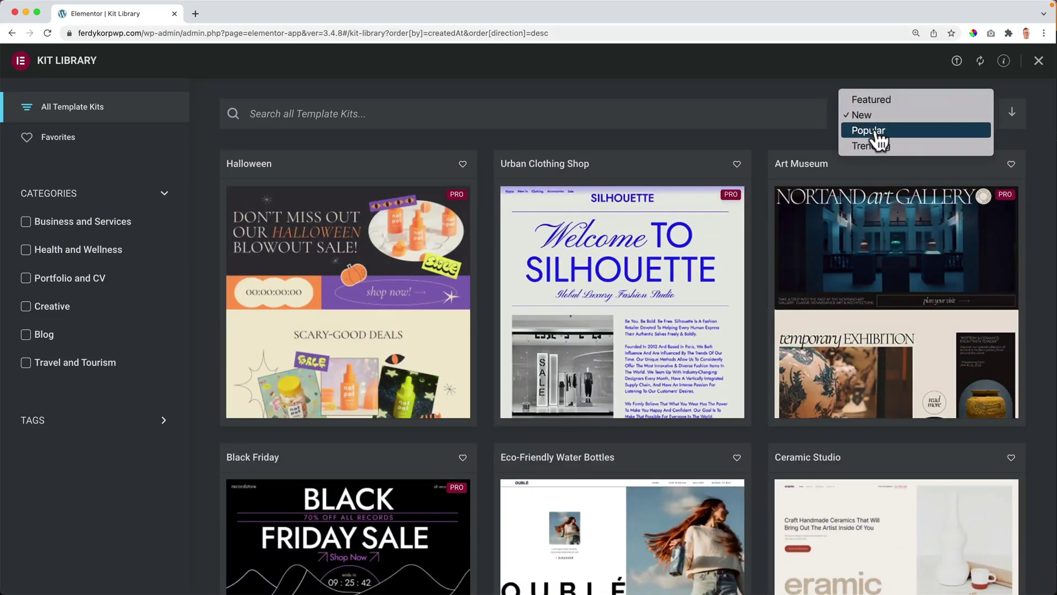
pyautogui.click(882, 138)
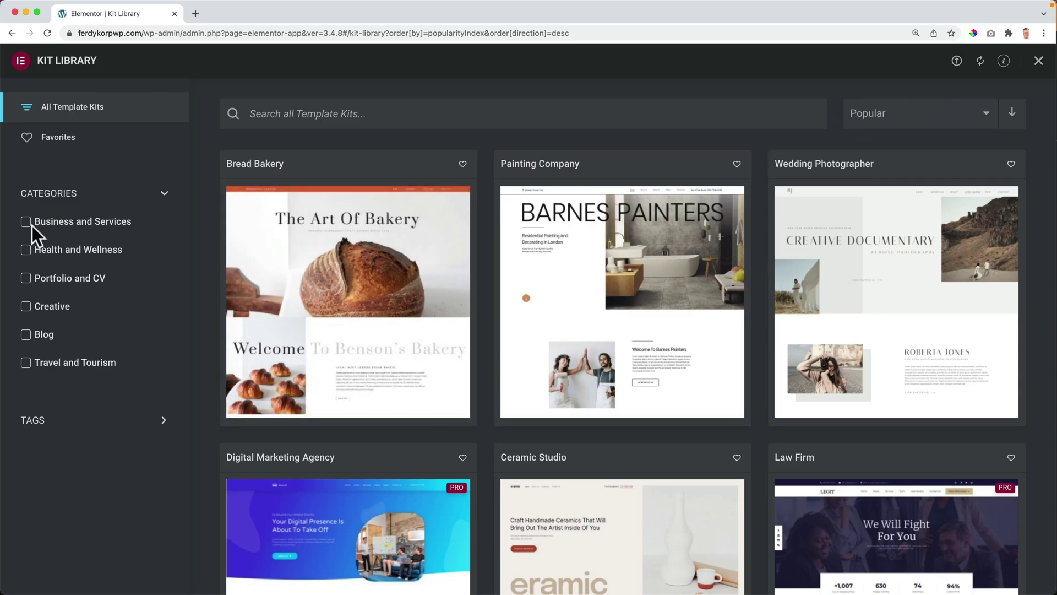
pyautogui.click(26, 363)
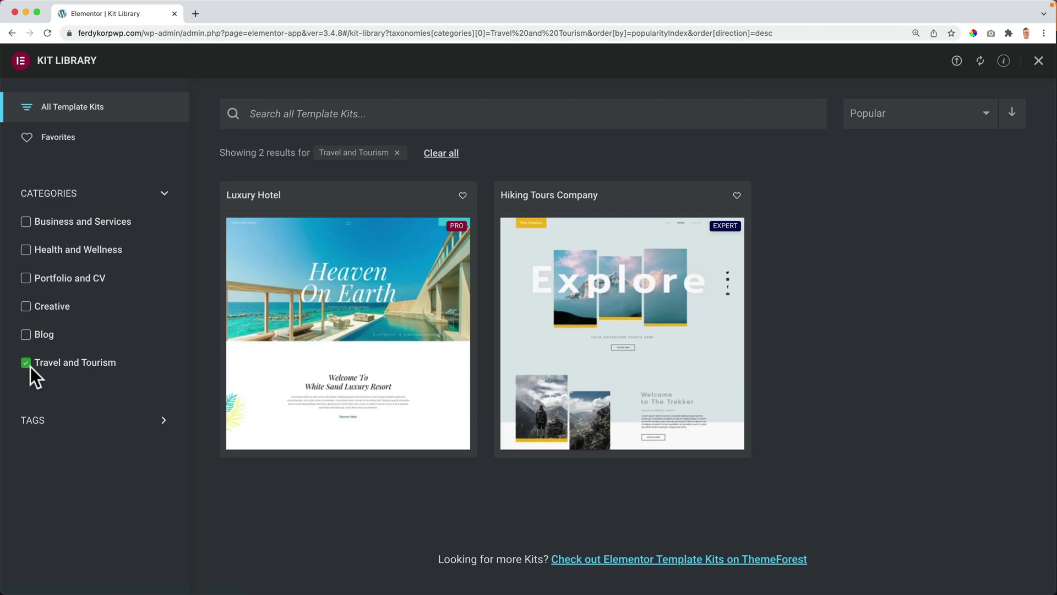
# Preview the Luxury Hotel kit demo and browse its The Resort page.
pyautogui.click(348, 329)
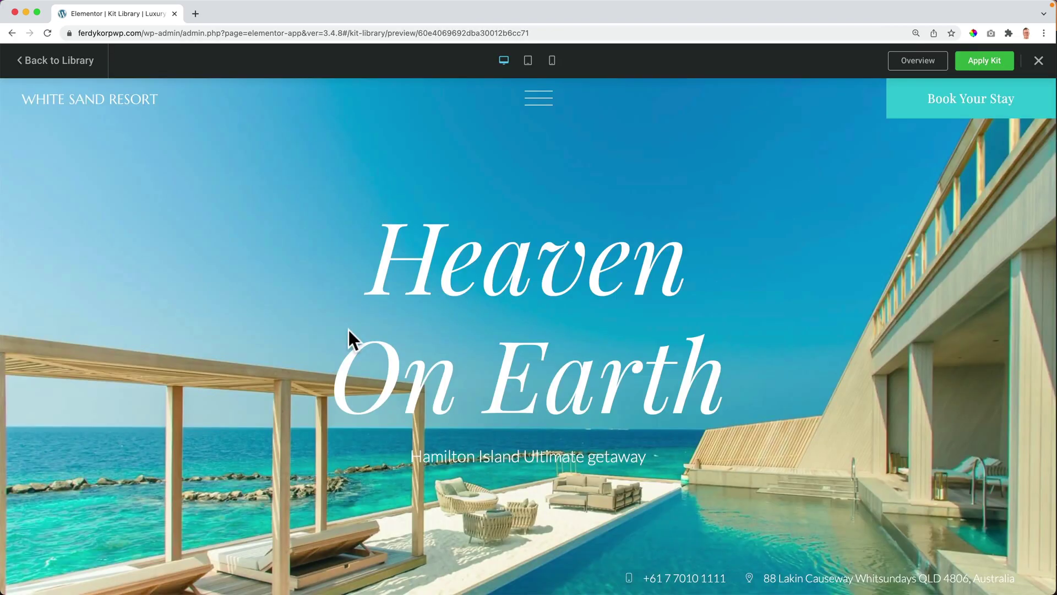
pyautogui.click(546, 97)
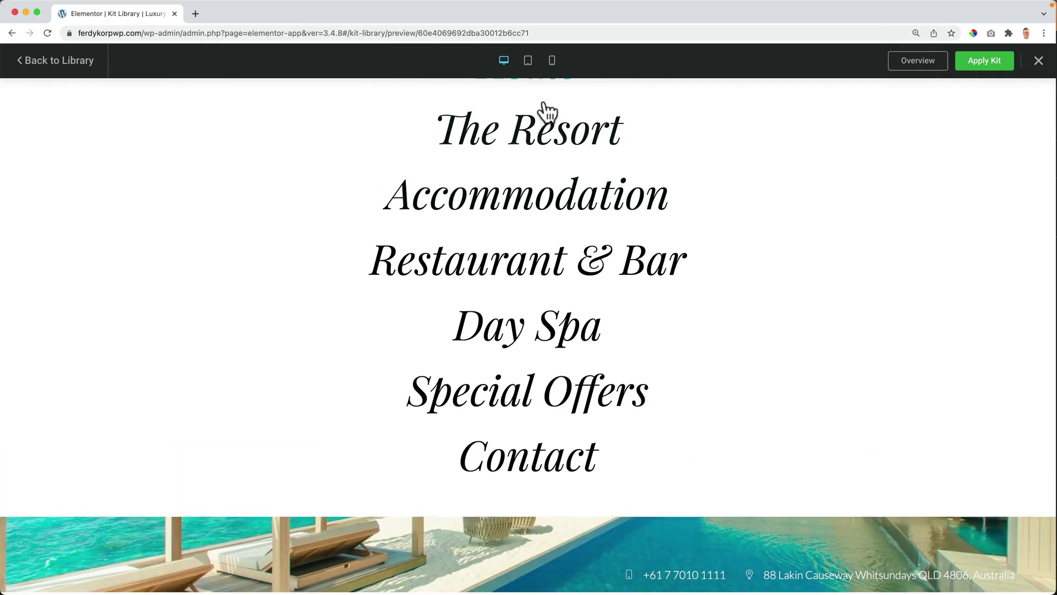
pyautogui.click(513, 223)
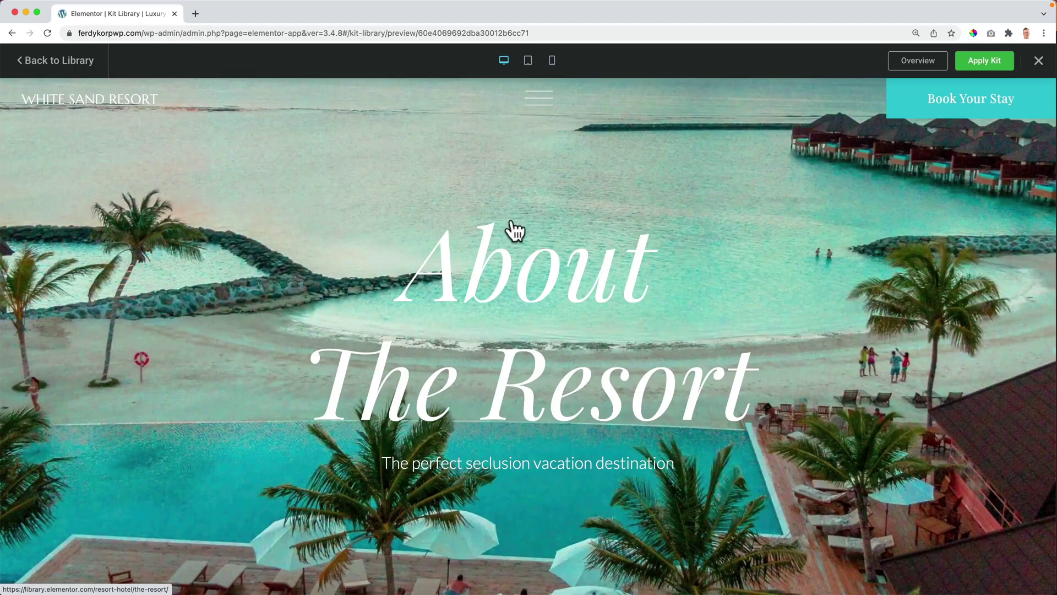
pyautogui.scroll(-10, 511, 231)
pyautogui.scroll(-20, 511, 233)
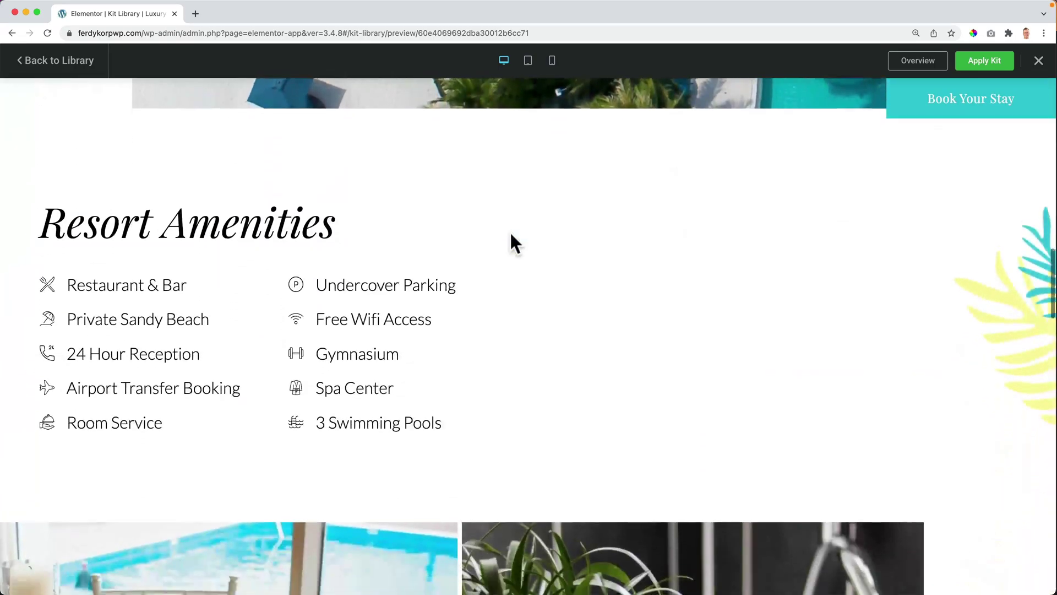
pyautogui.scroll(-15, 511, 237)
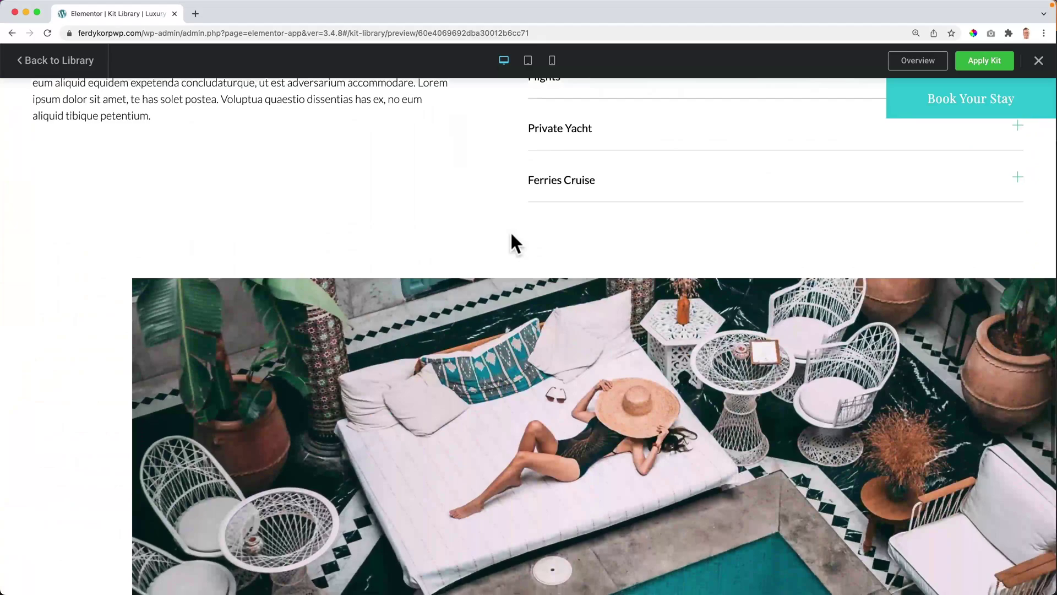
pyautogui.scroll(20, 510, 234)
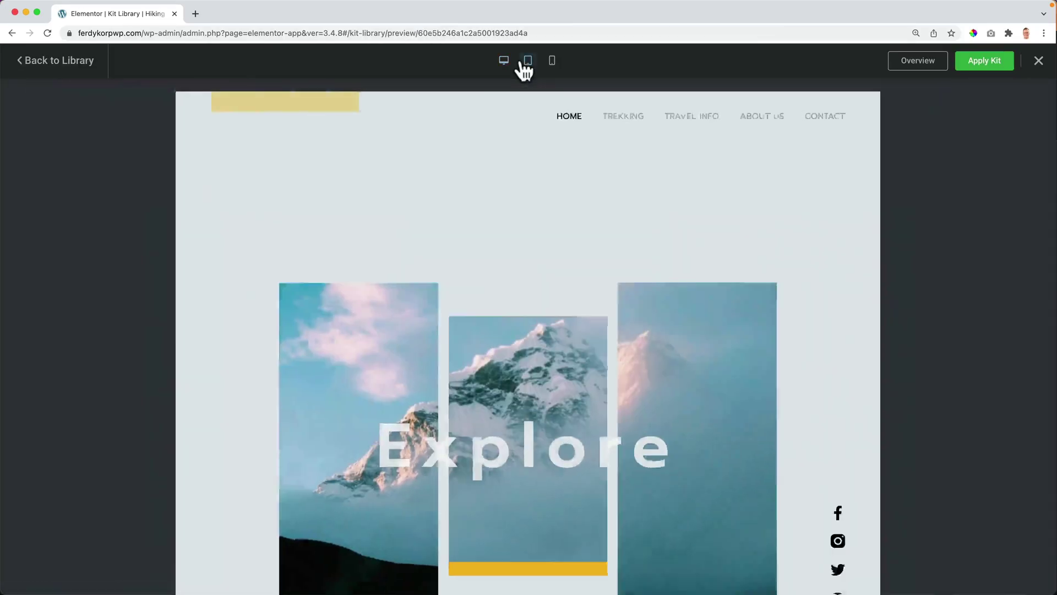
# Return to the kit grid and clear the Travel and Tourism filter.
pyautogui.click(61, 62)
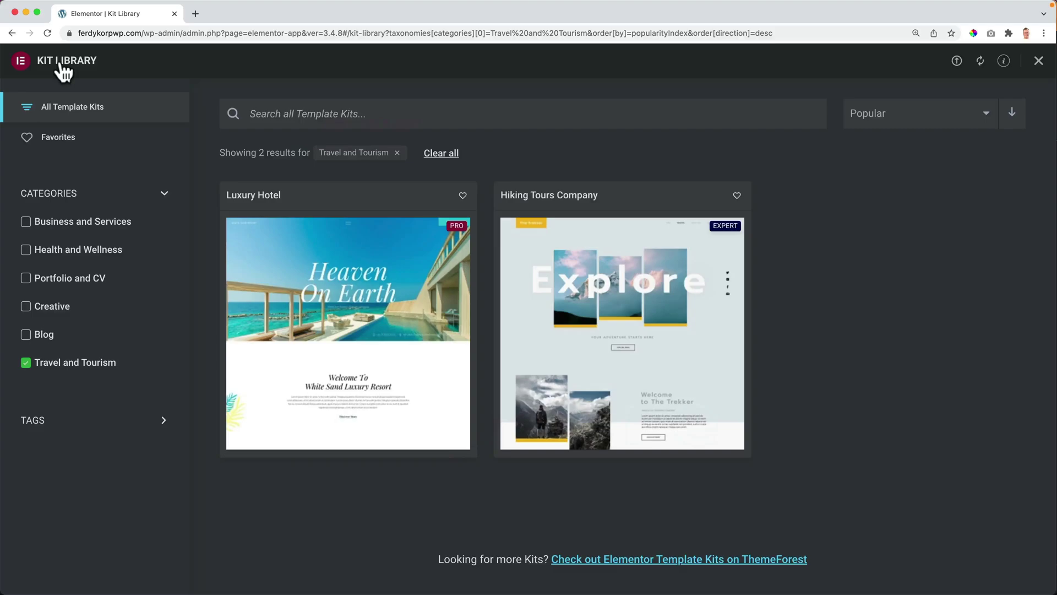
pyautogui.click(26, 363)
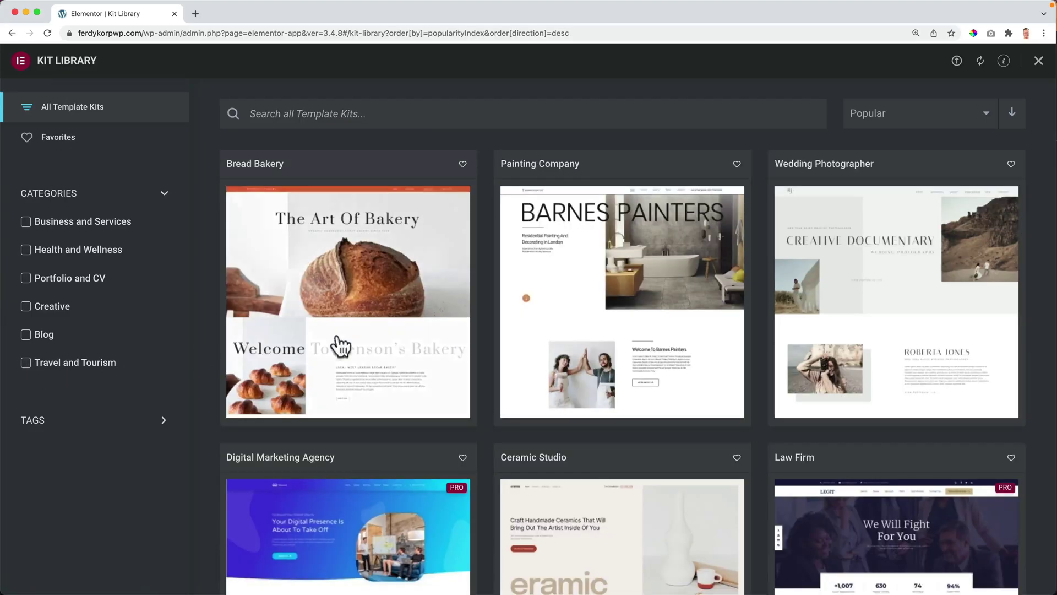
pyautogui.scroll(-15, 596, 307)
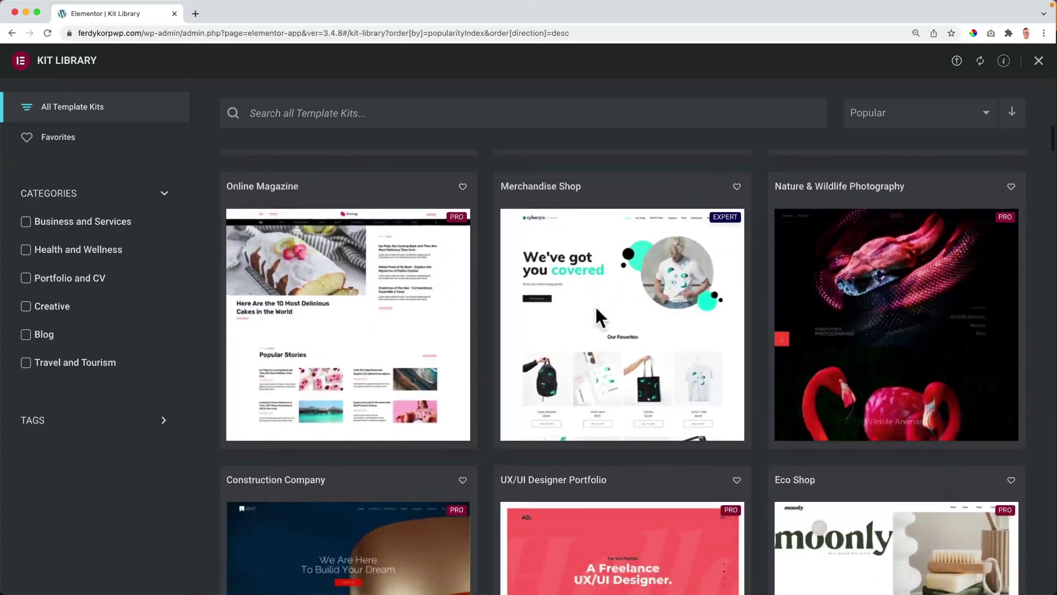
pyautogui.scroll(-15, 595, 319)
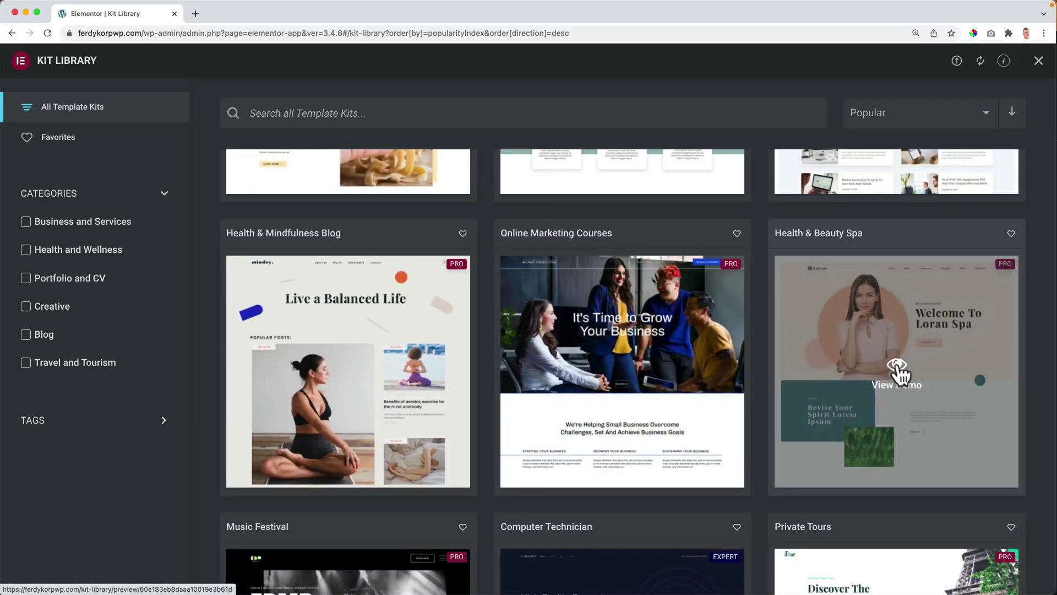
# Open the Health & Beauty Spa kit demo and view its pages overview.
pyautogui.click(897, 368)
pyautogui.scroll(-10, 527, 297)
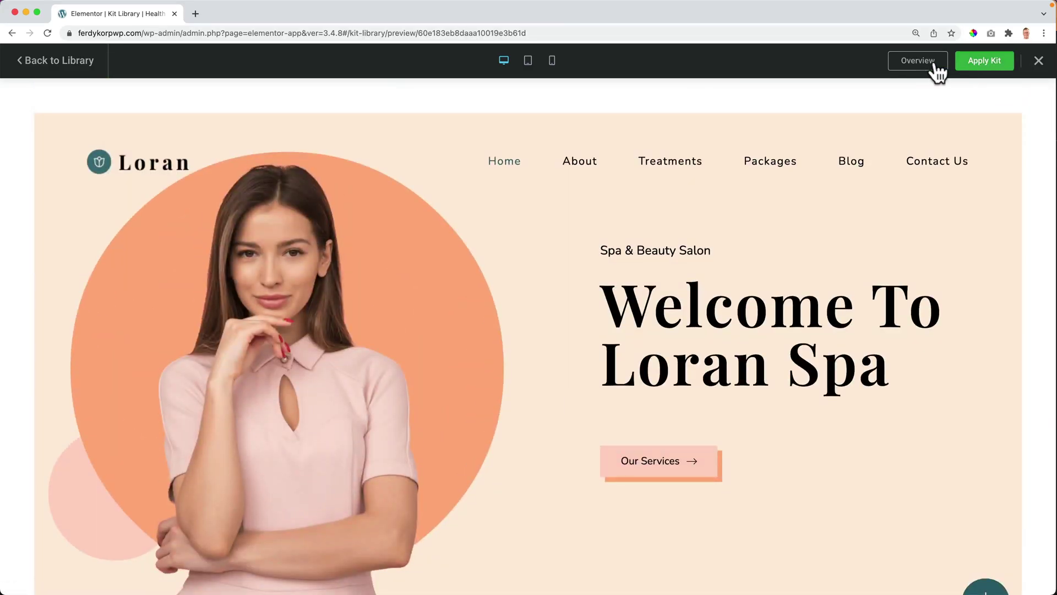
pyautogui.click(934, 63)
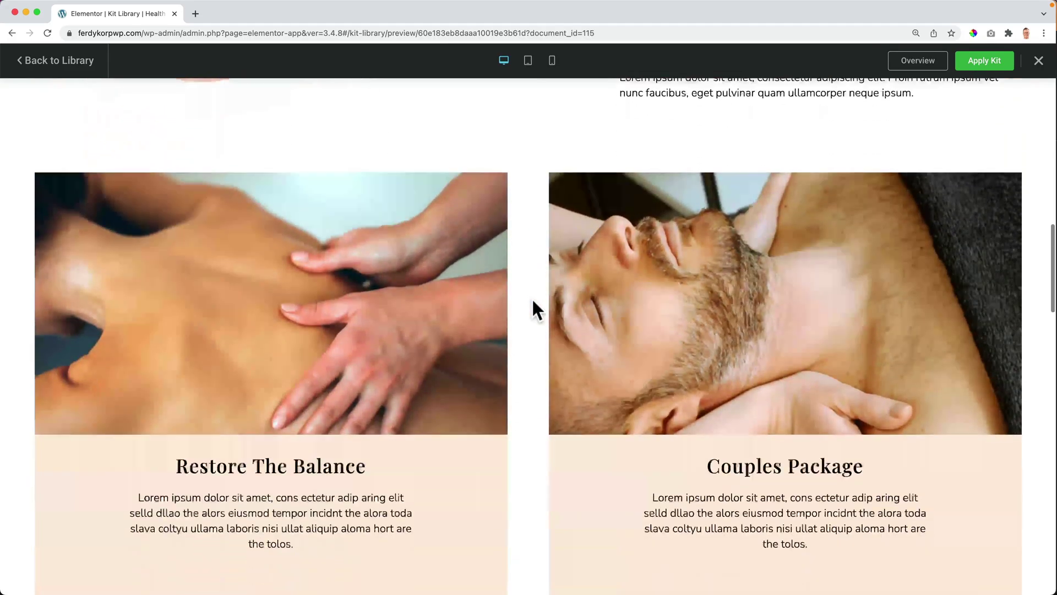
# Close the Gift Voucher popup and look over the Loran Spa Packages page.
pyautogui.scroll(-5, 533, 301)
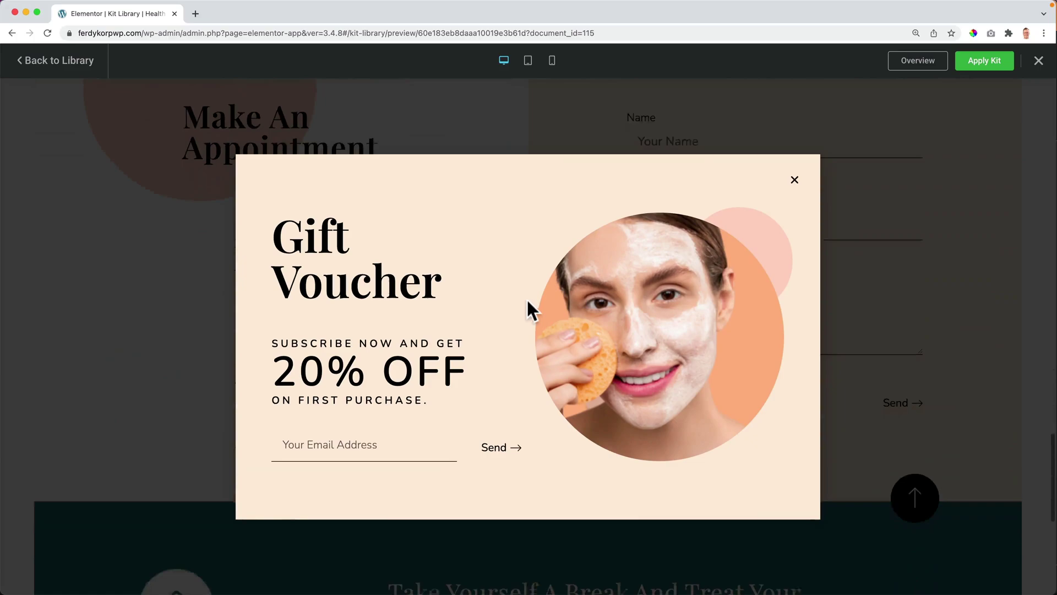
pyautogui.click(795, 181)
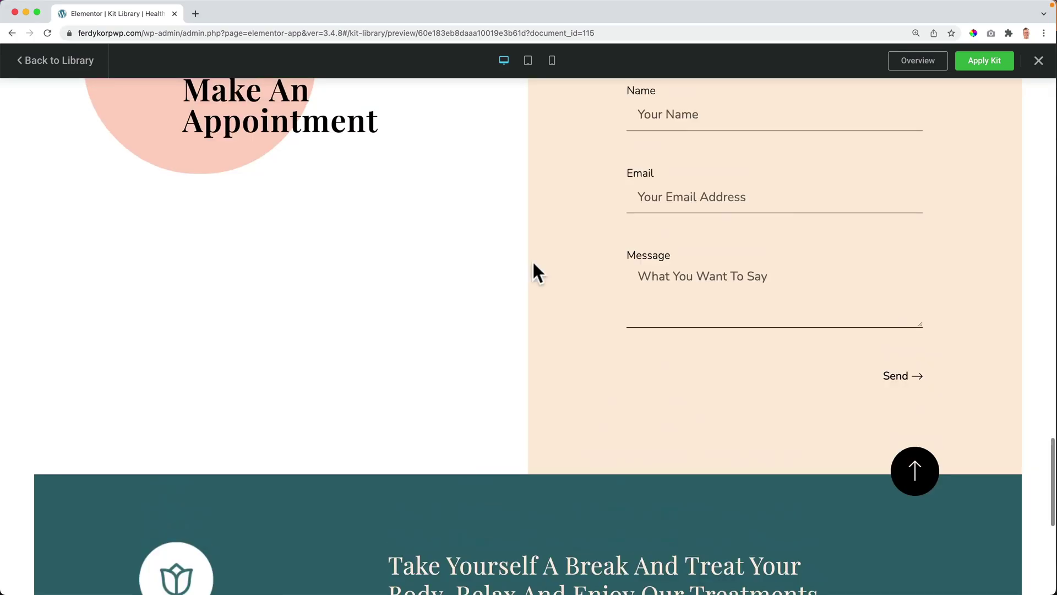
pyautogui.scroll(-10, 533, 263)
pyautogui.scroll(20, 533, 263)
pyautogui.scroll(10, 533, 264)
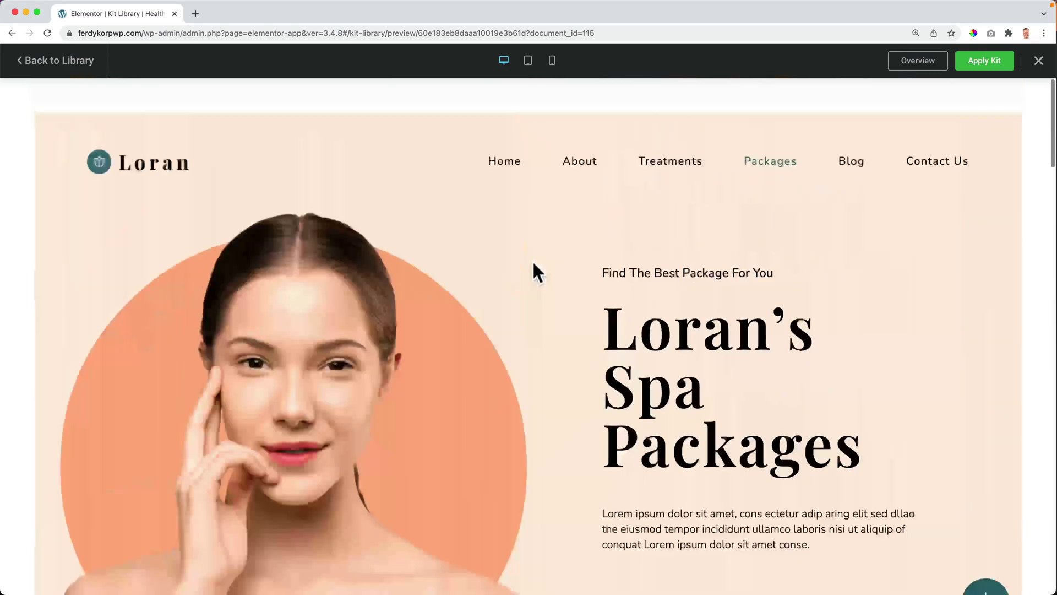
pyautogui.moveTo(674, 325); pyautogui.dragTo(762, 417)
pyautogui.click(529, 344)
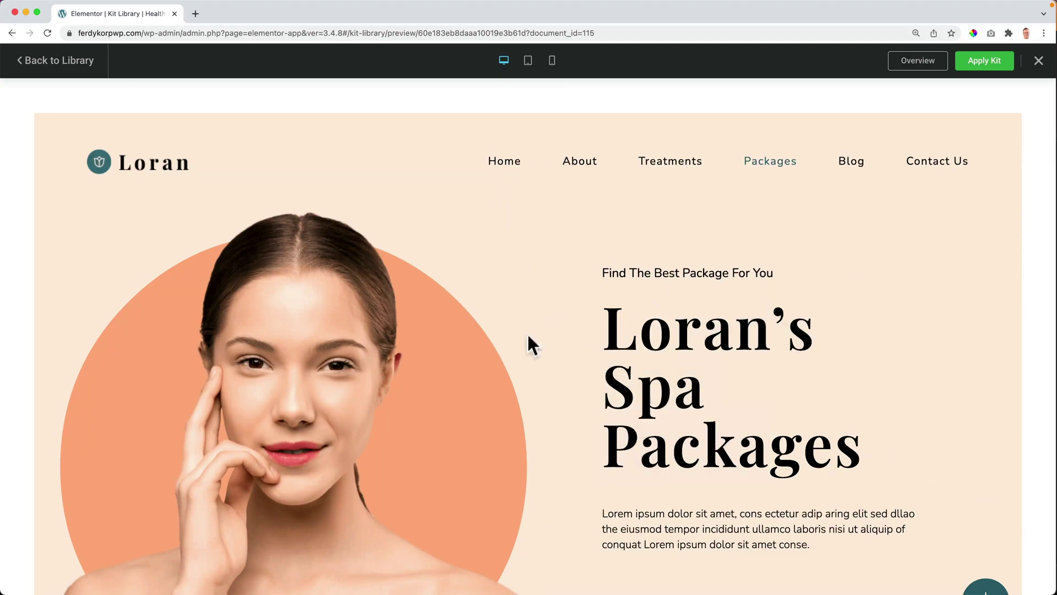
pyautogui.scroll(-20, 368, 318)
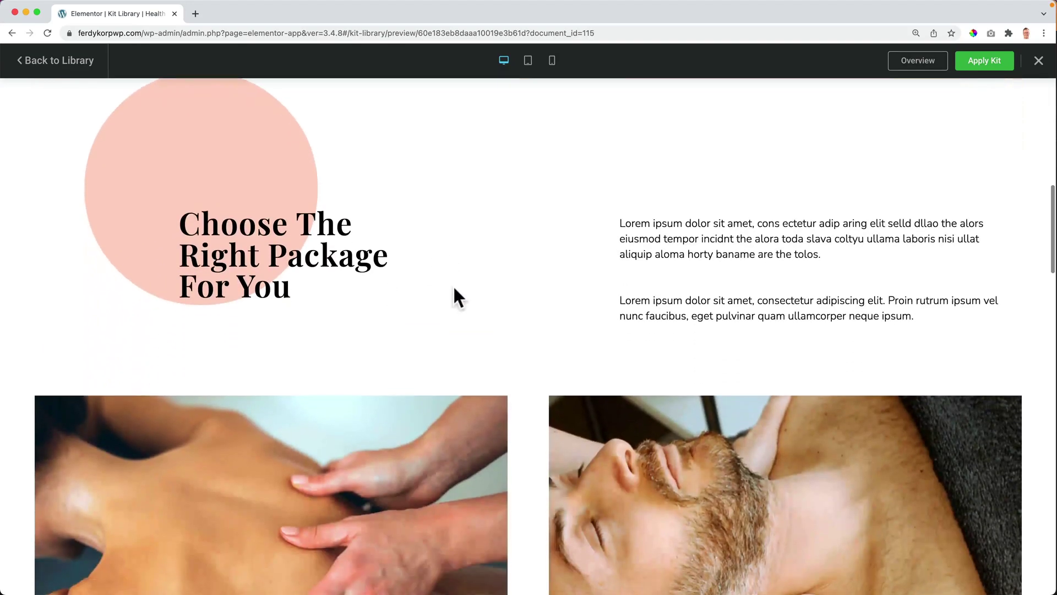
pyautogui.scroll(-15, 451, 283)
pyautogui.scroll(20, 450, 285)
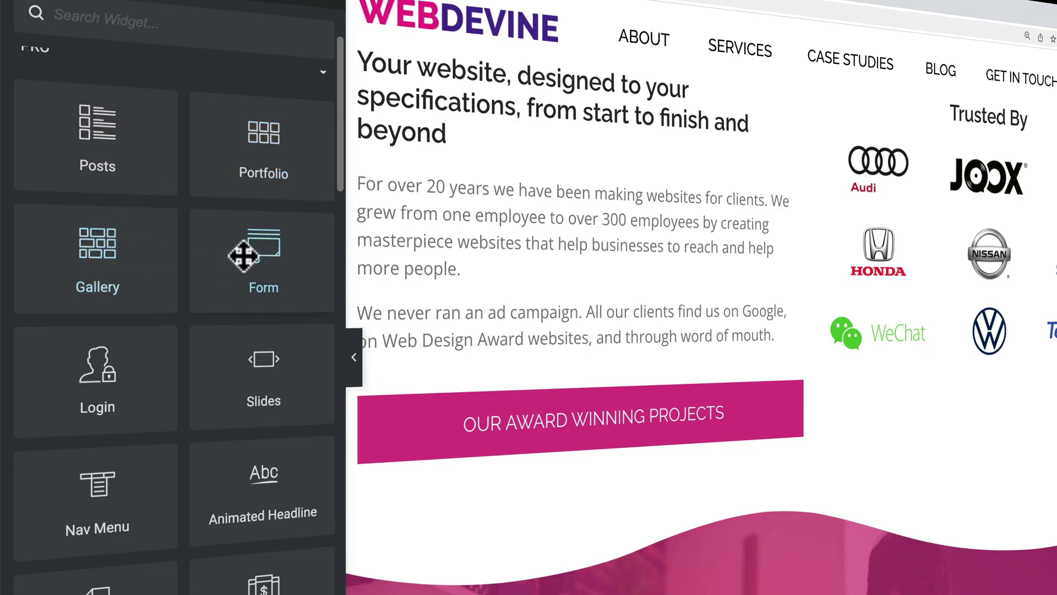
# Place an Animated Headline reading 'This page is Amazing' below the hero paragraph.
pyautogui.scroll(-5, 271, 250)
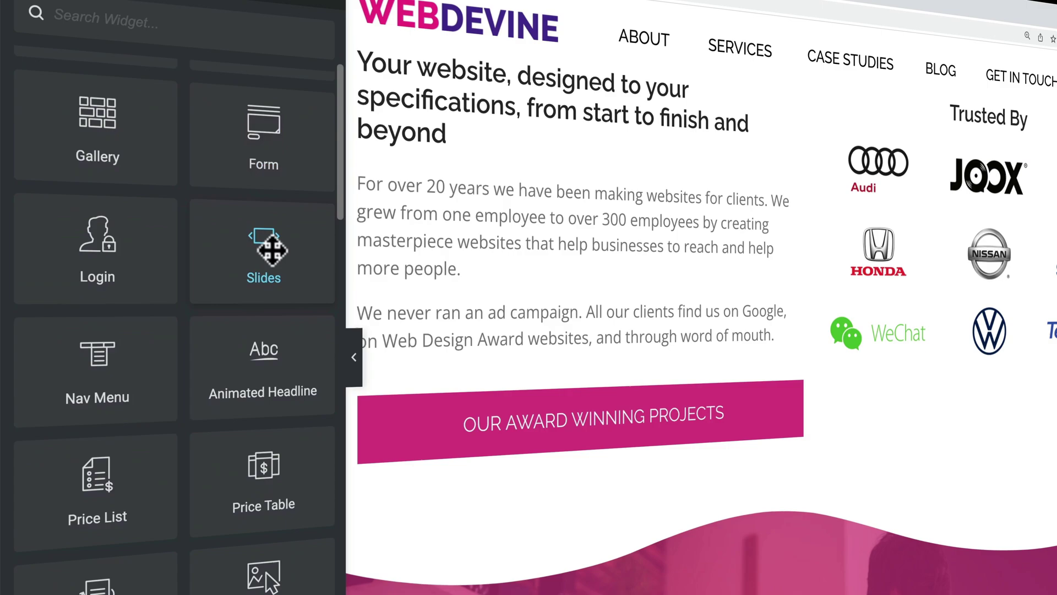
pyautogui.moveTo(259, 264); pyautogui.dragTo(509, 317)
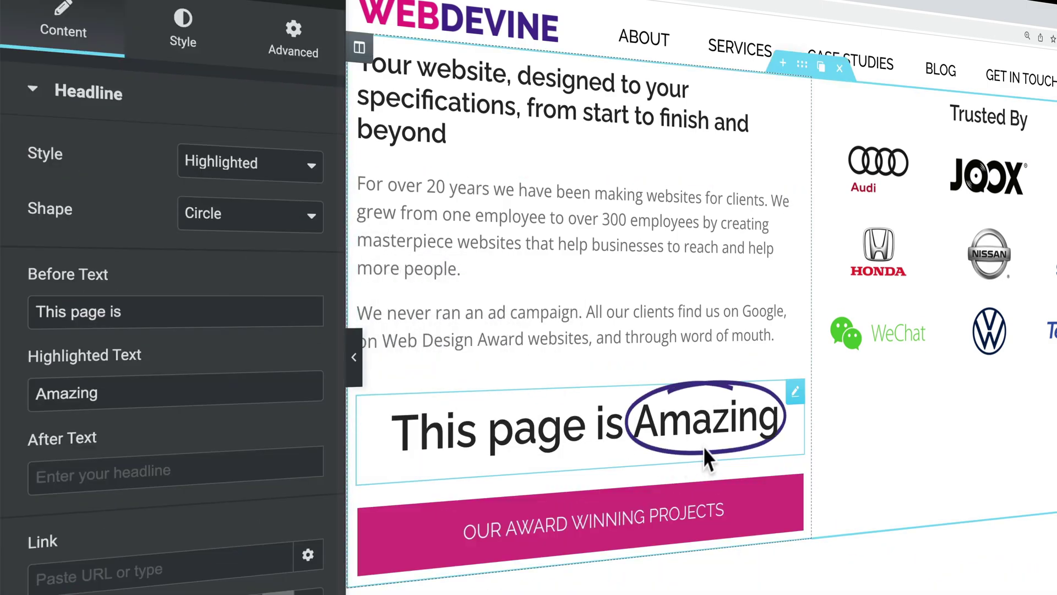
# Change the headline's highlight shape to Underline, then to Diagonal.
pyautogui.click(266, 220)
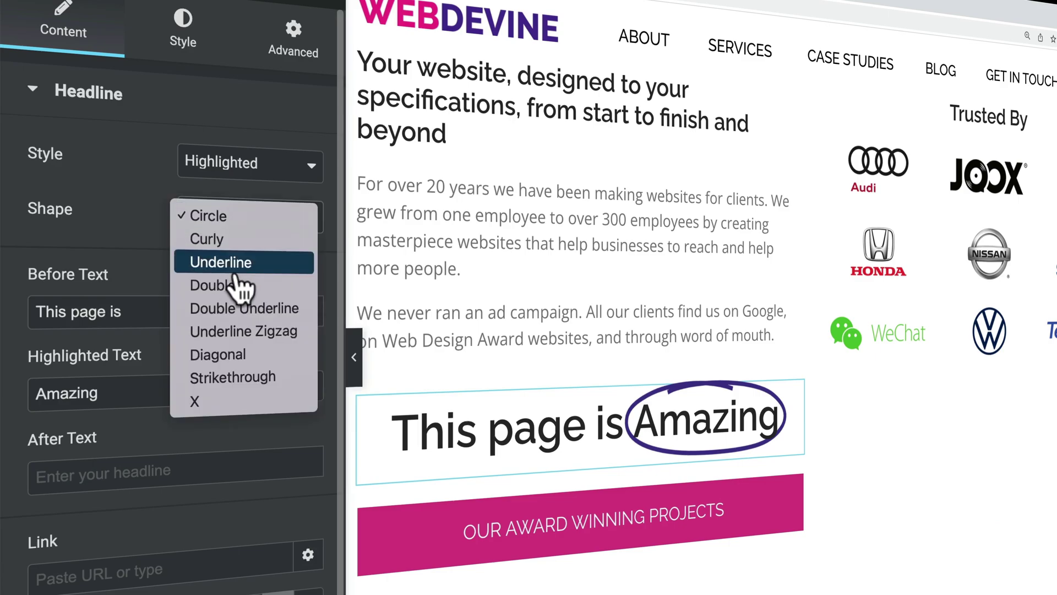
pyautogui.click(234, 272)
pyautogui.click(237, 218)
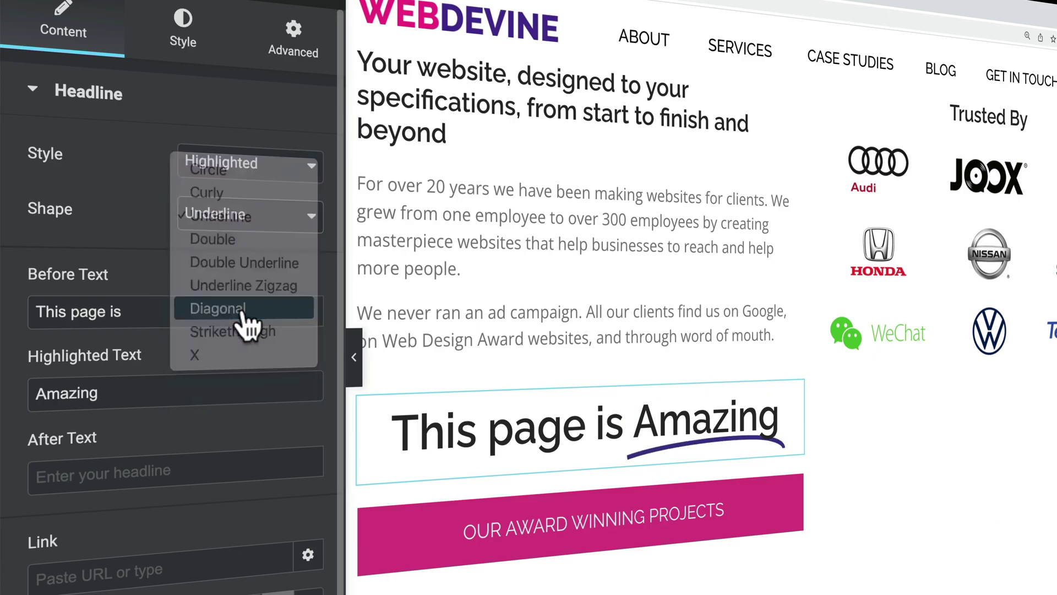
pyautogui.click(230, 309)
# Switch the headline style to Rotating, then delete the Animated Headline widget.
pyautogui.click(235, 173)
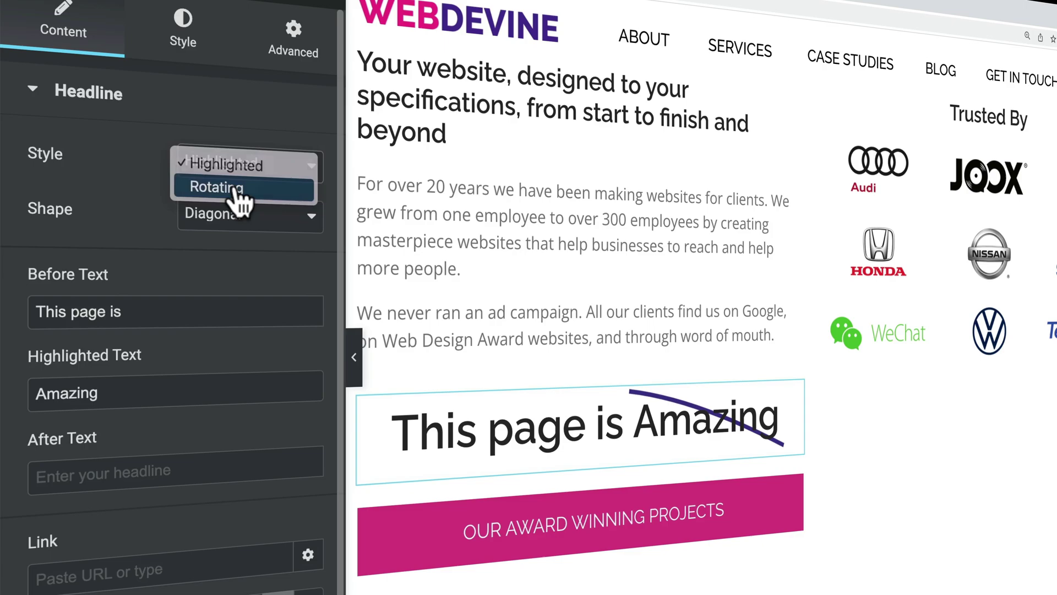
pyautogui.click(235, 189)
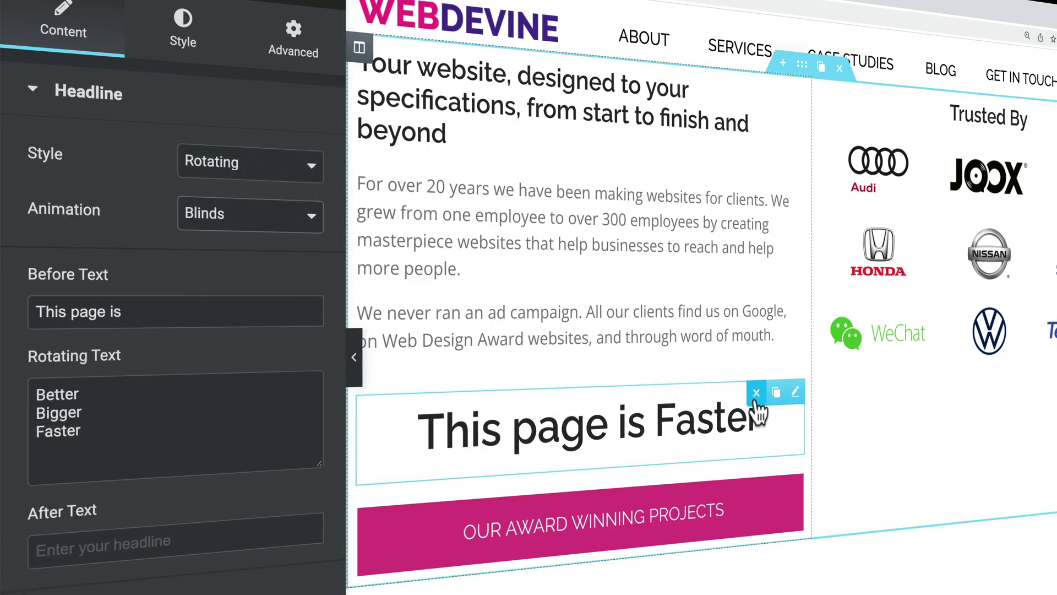
pyautogui.click(756, 393)
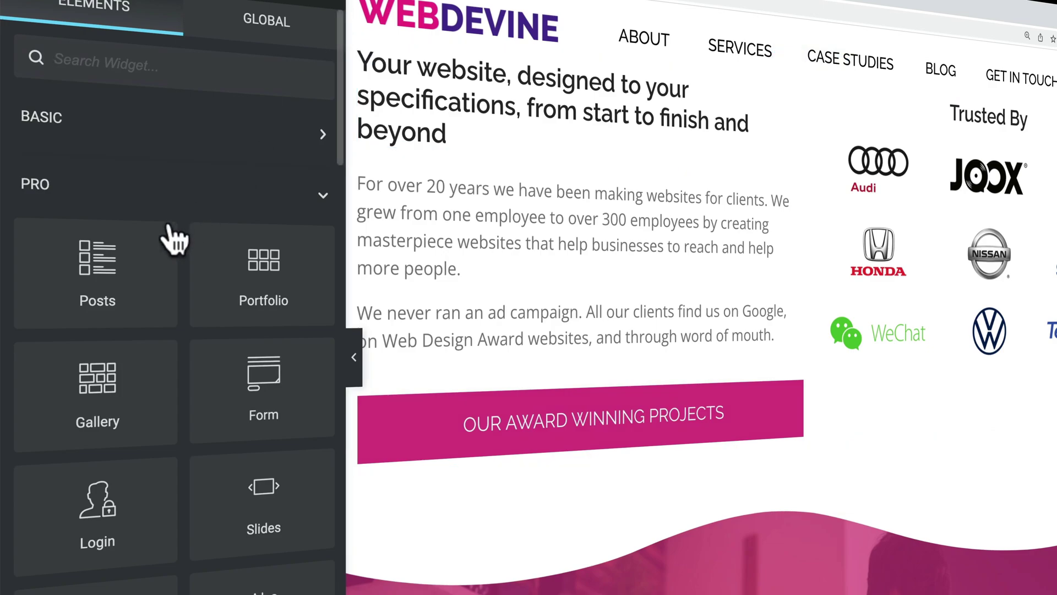
# Add a Lottie widget below the text block and delete the empty Item #5 form field.
pyautogui.scroll(-10, 170, 237)
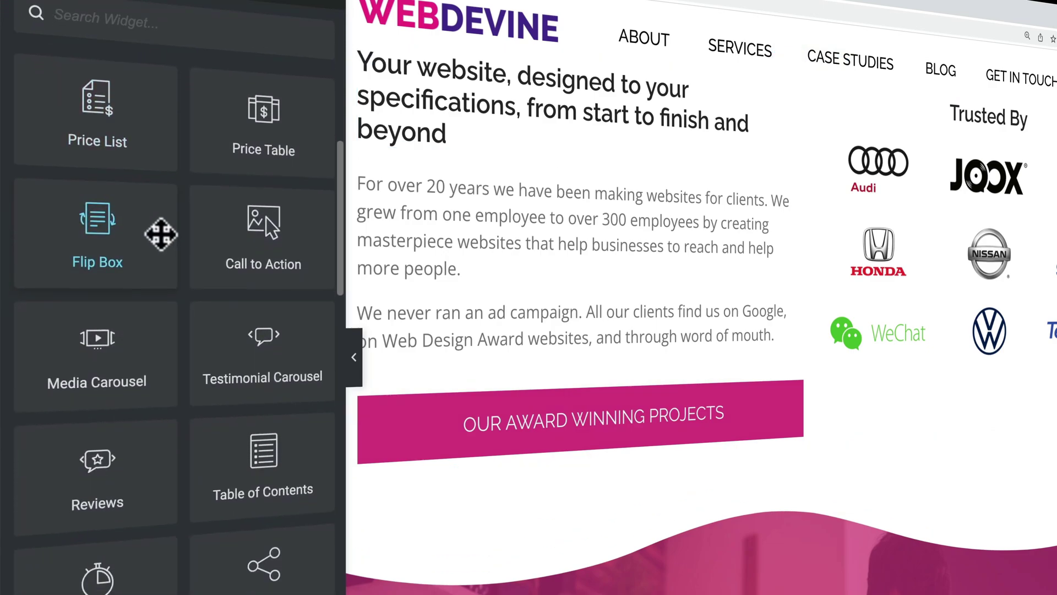
pyautogui.scroll(-3, 183, 239)
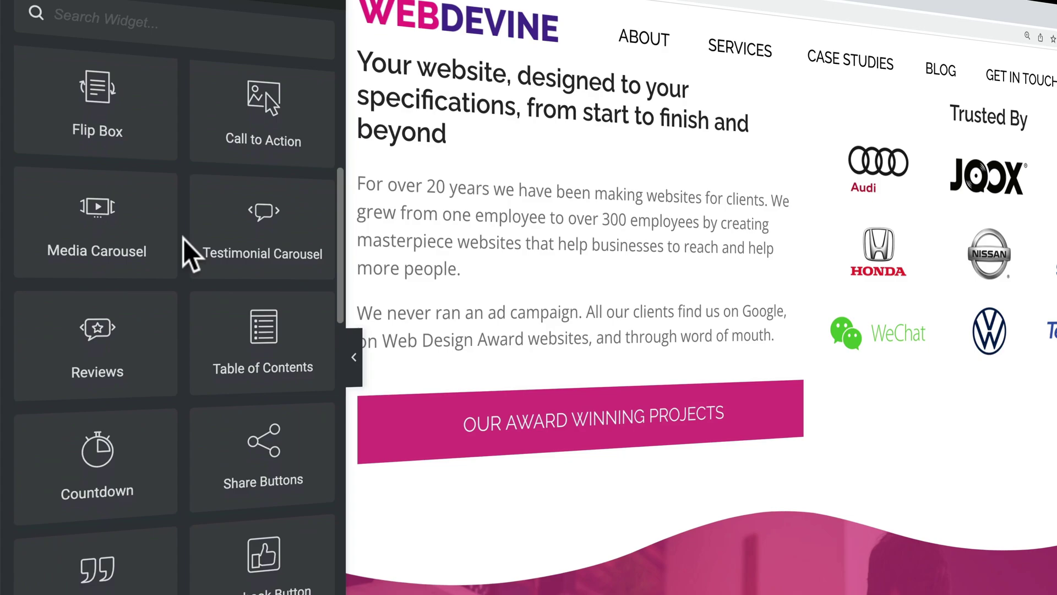
pyautogui.scroll(-4, 183, 239)
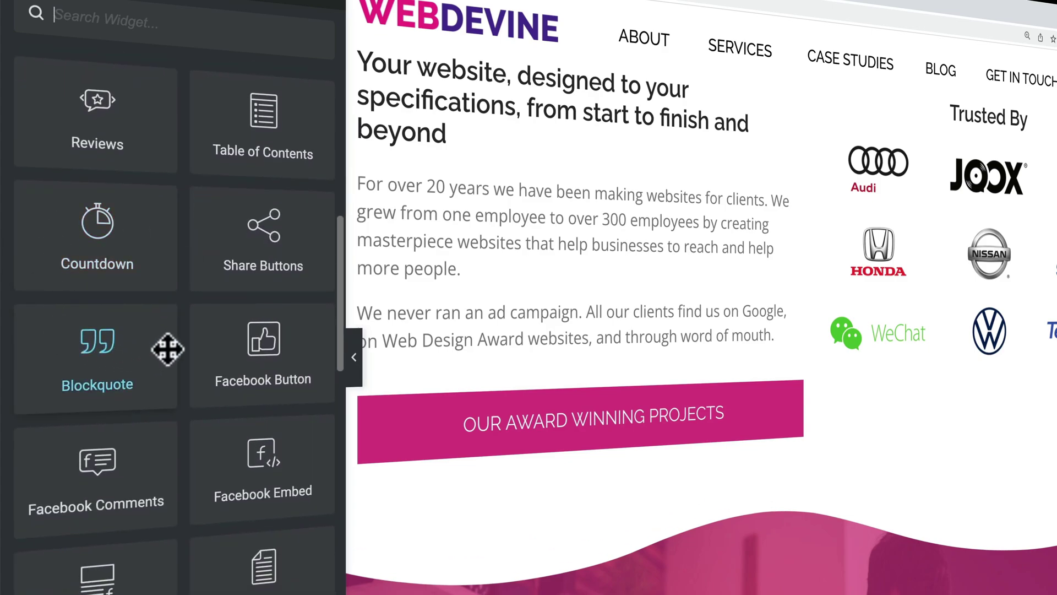
pyautogui.scroll(-4, 248, 351)
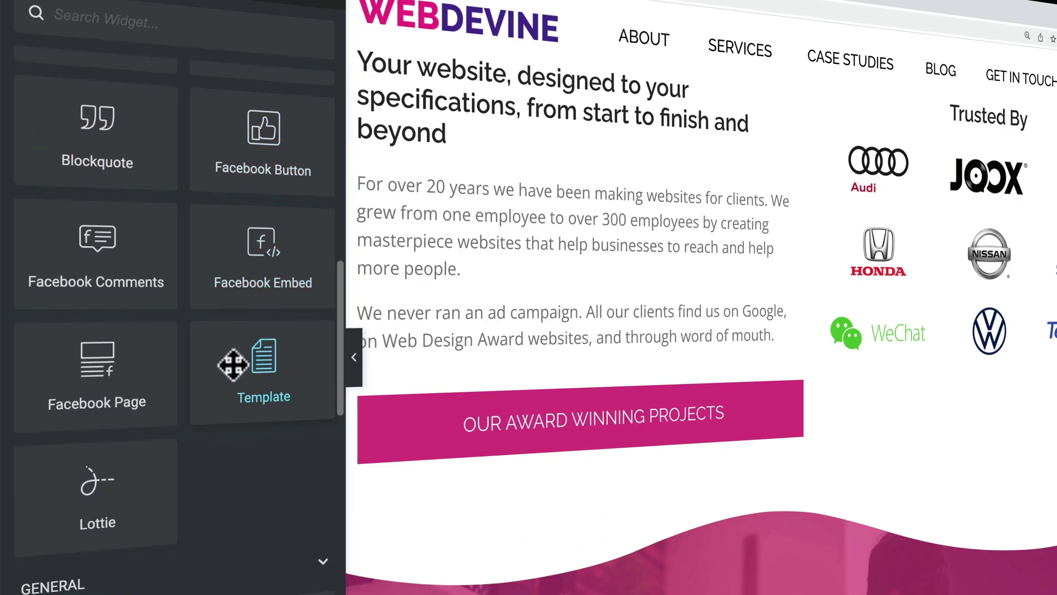
pyautogui.moveTo(88, 485); pyautogui.dragTo(539, 347)
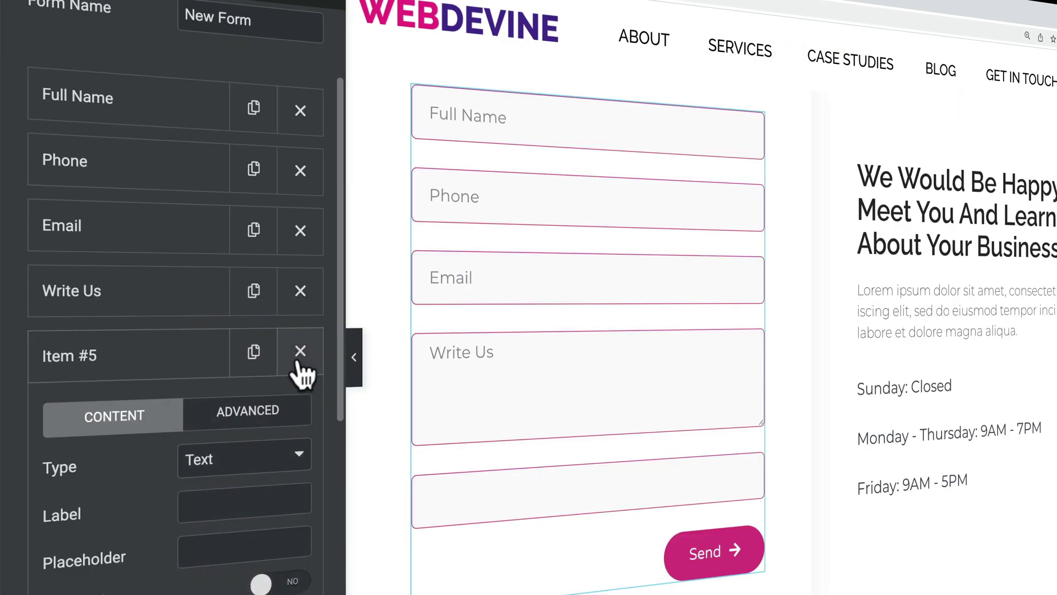
pyautogui.click(300, 353)
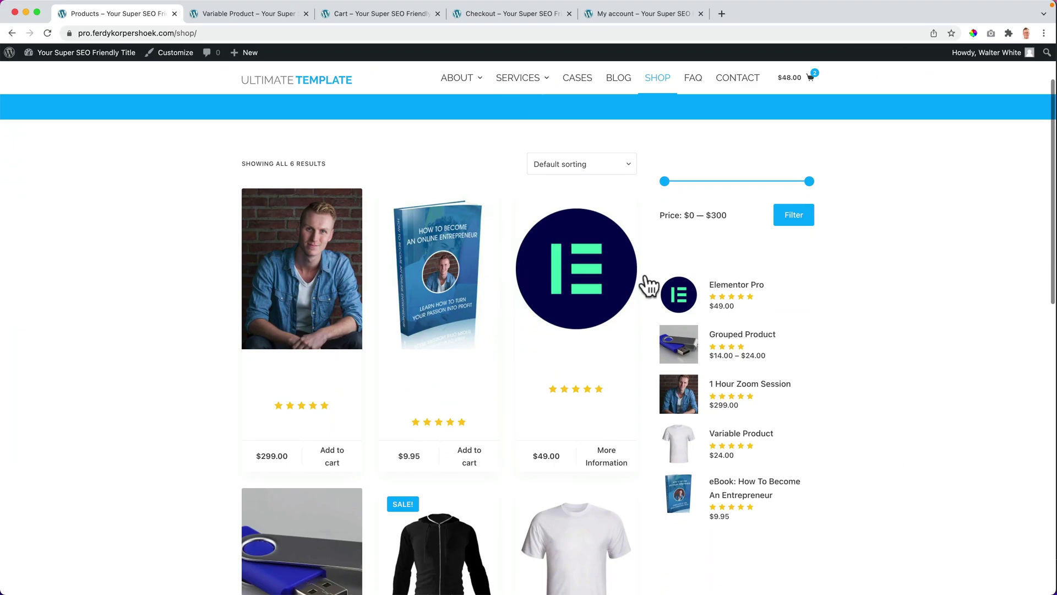
# Cycle through the open Variable Product, Cart and Checkout tabs to reach My account.
pyautogui.scroll(-5, 283, 269)
pyautogui.scroll(7, 333, 278)
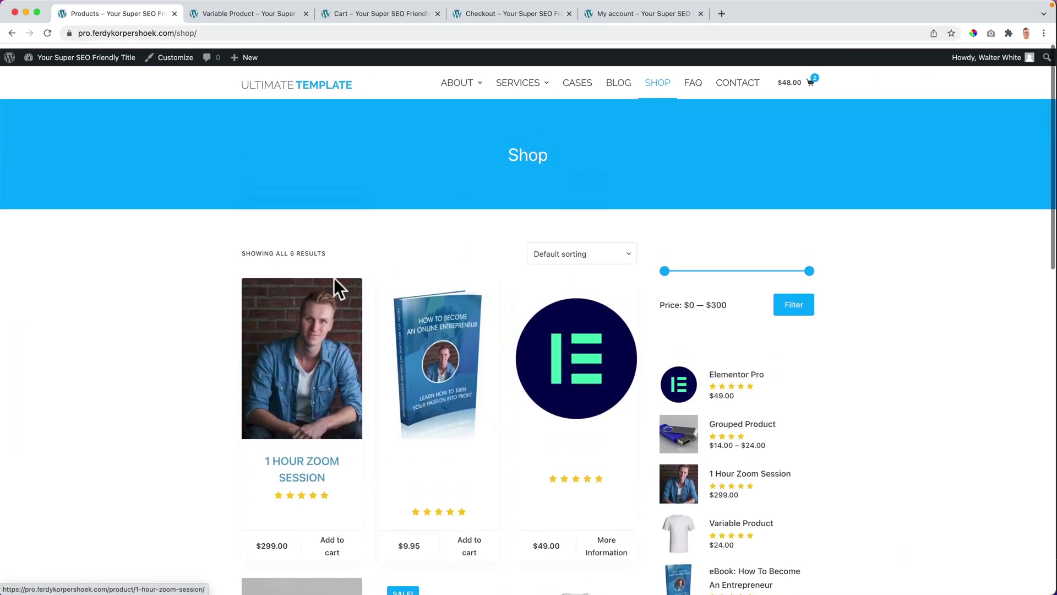
pyautogui.hotkey('ctrl', 'Tab')
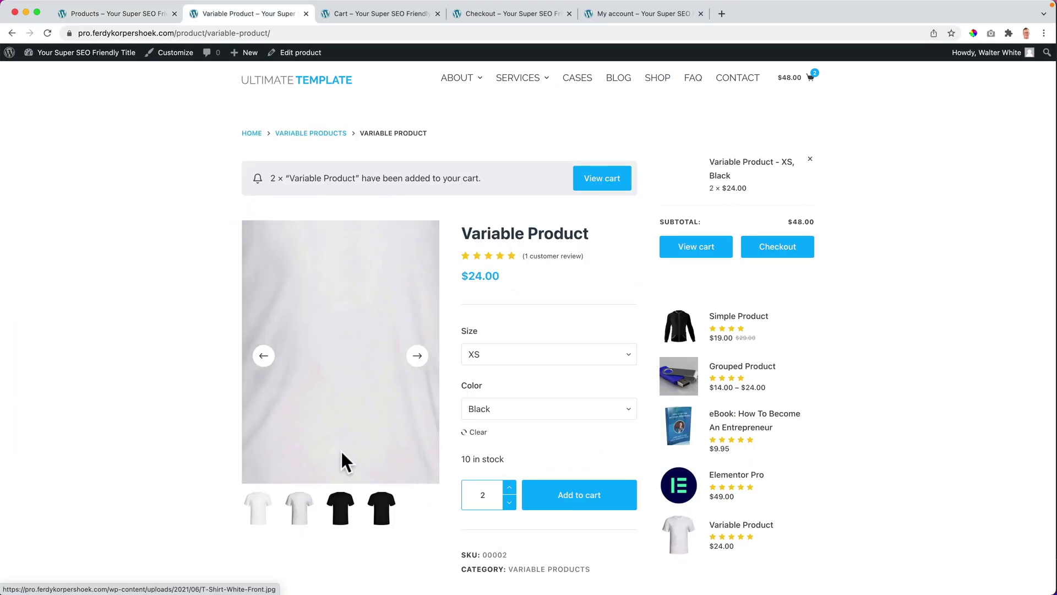
pyautogui.scroll(-10, 447, 347)
pyautogui.scroll(12, 449, 308)
pyautogui.scroll(-1, 451, 359)
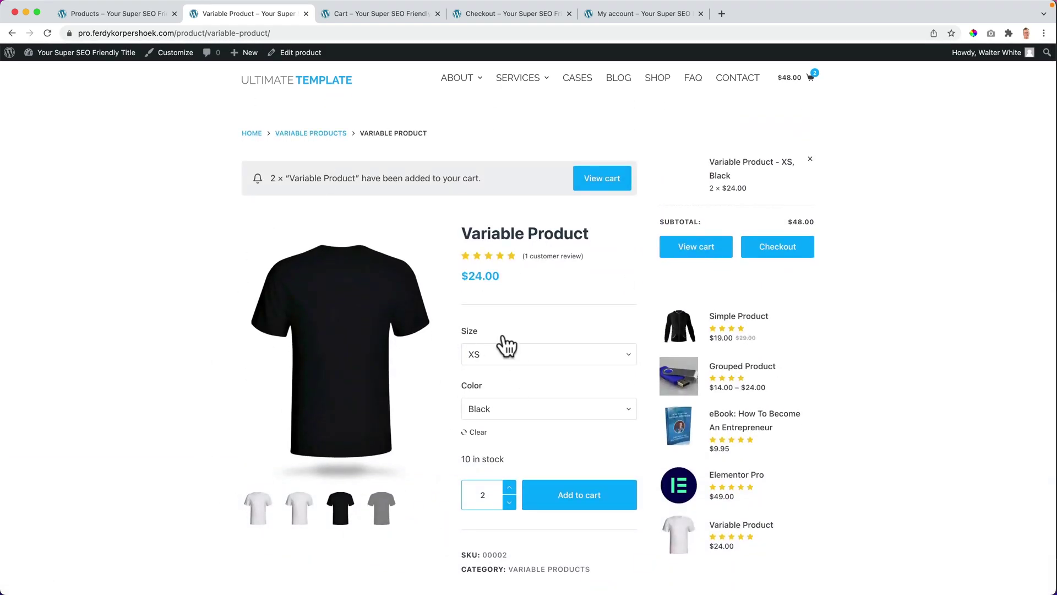
pyautogui.hotkey('ctrl', 'Tab')
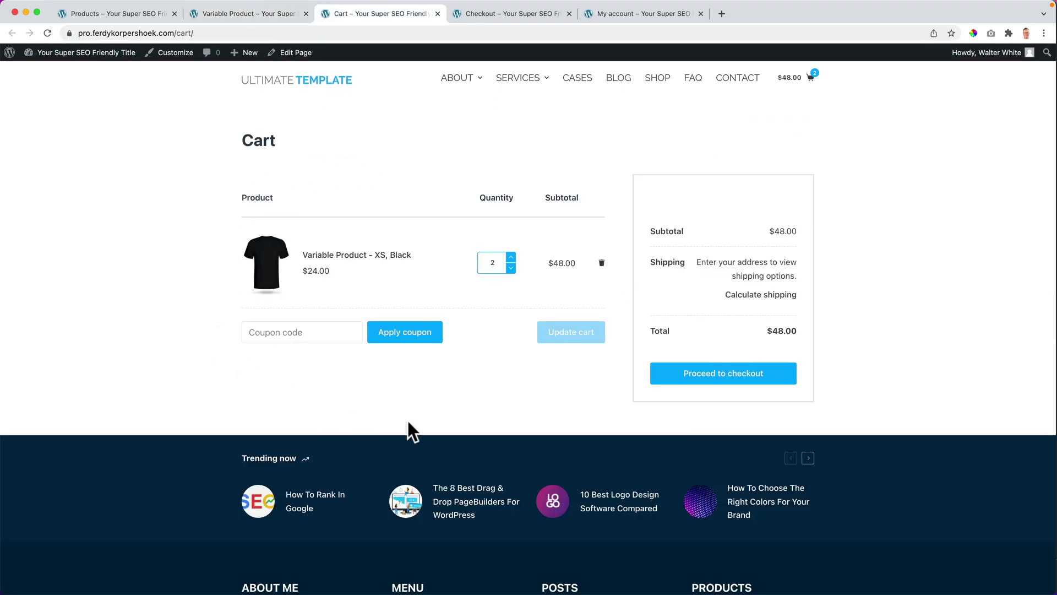
pyautogui.hotkey('ctrl', 'Tab')
pyautogui.scroll(-10, 386, 275)
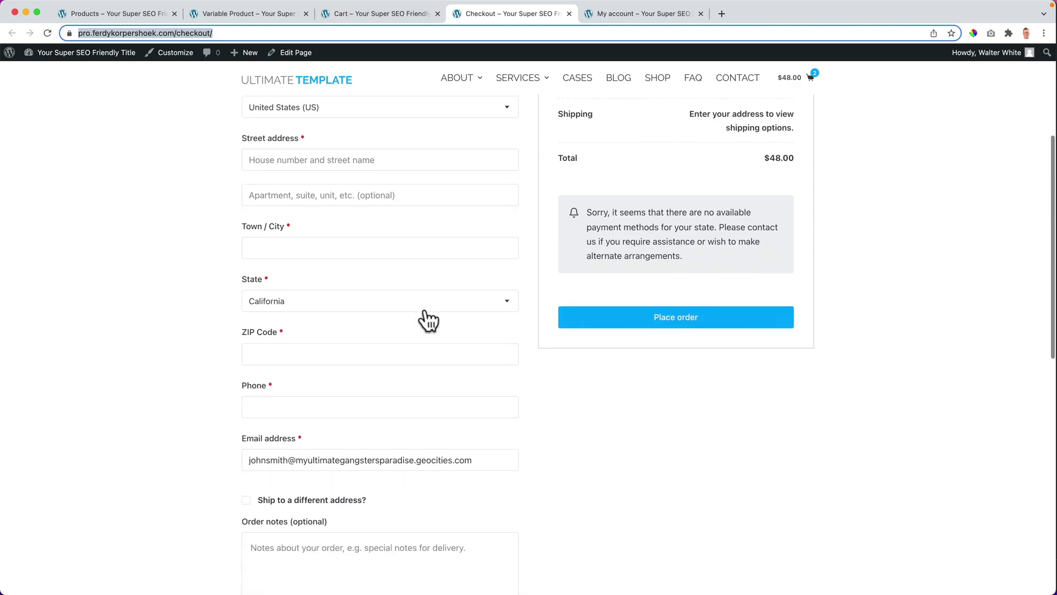
pyautogui.hotkey('ctrl', 'Tab')
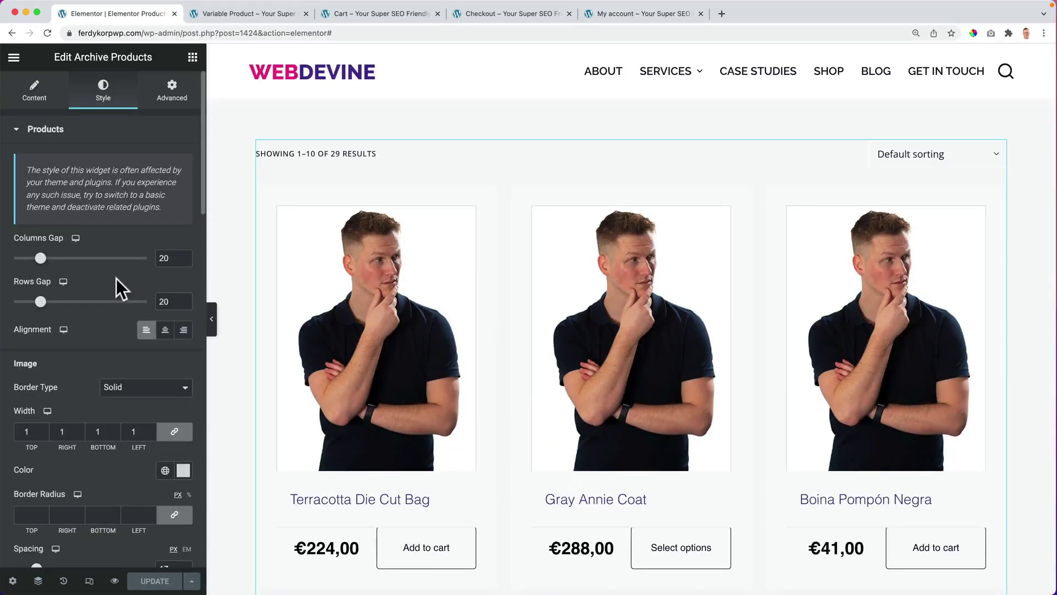
# Adjust the product Columns Gap and give the product boxes a #F8F6FF light purple background.
pyautogui.moveTo(39, 258)
pyautogui.mouseDown()
pyautogui.moveTo(99, 260)
pyautogui.moveTo(38, 258)
pyautogui.mouseUp()
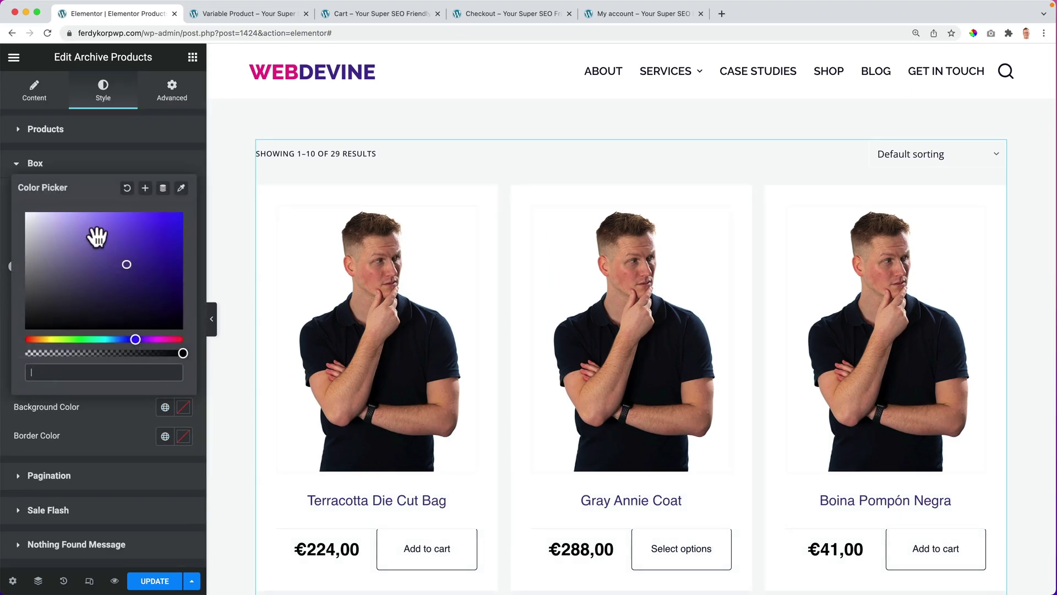
pyautogui.moveTo(94, 234); pyautogui.dragTo(30, 209)
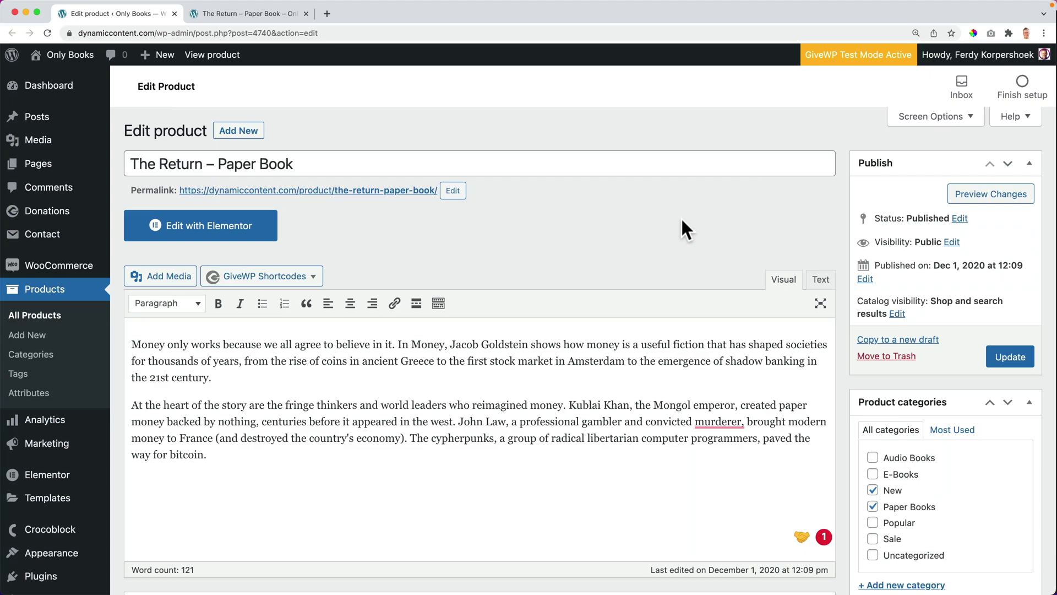
pyautogui.moveTo(147, 164); pyautogui.dragTo(309, 163)
pyautogui.click(309, 163)
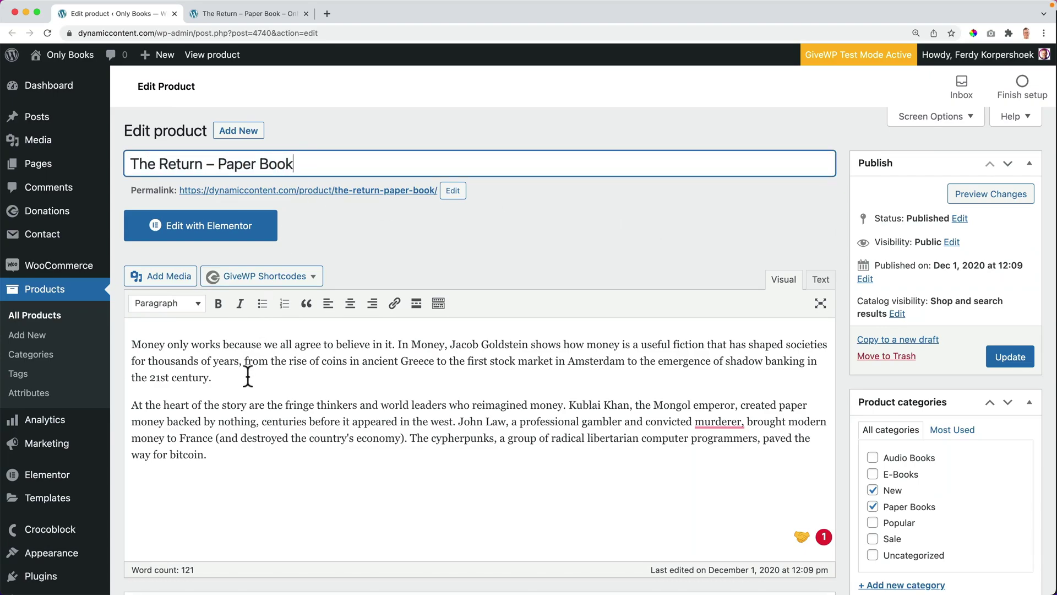
pyautogui.scroll(-3, 218, 353)
pyautogui.moveTo(159, 261); pyautogui.dragTo(338, 370)
pyautogui.click(337, 370)
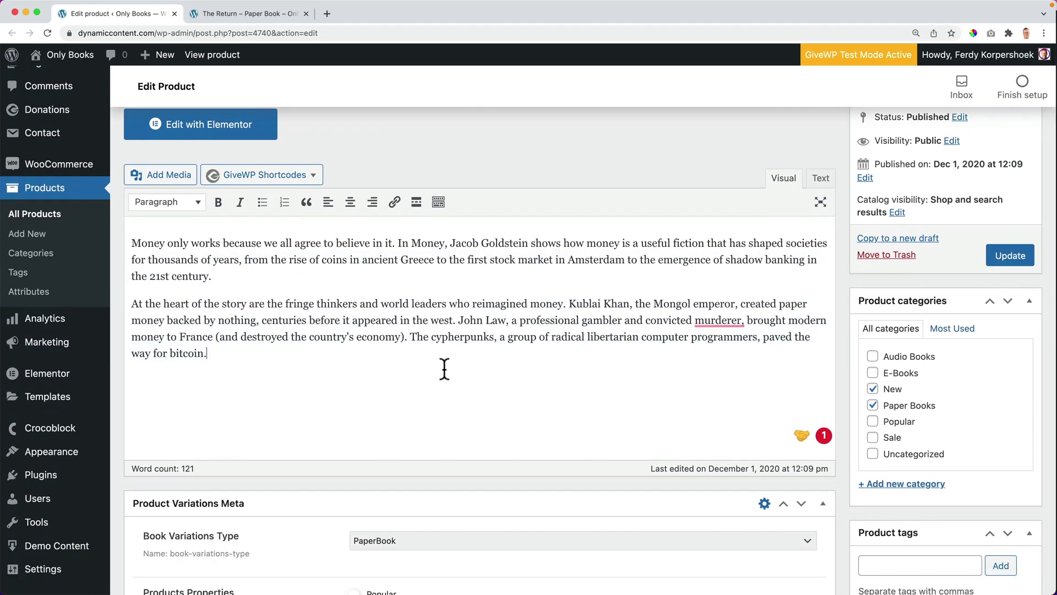
pyautogui.scroll(-10, 865, 297)
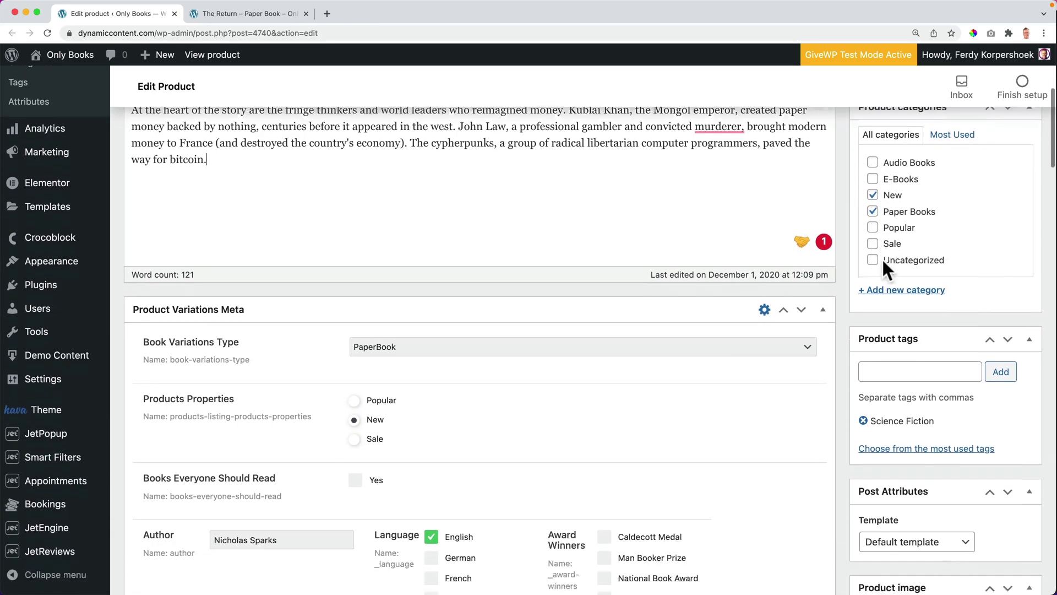
pyautogui.scroll(-2, 883, 208)
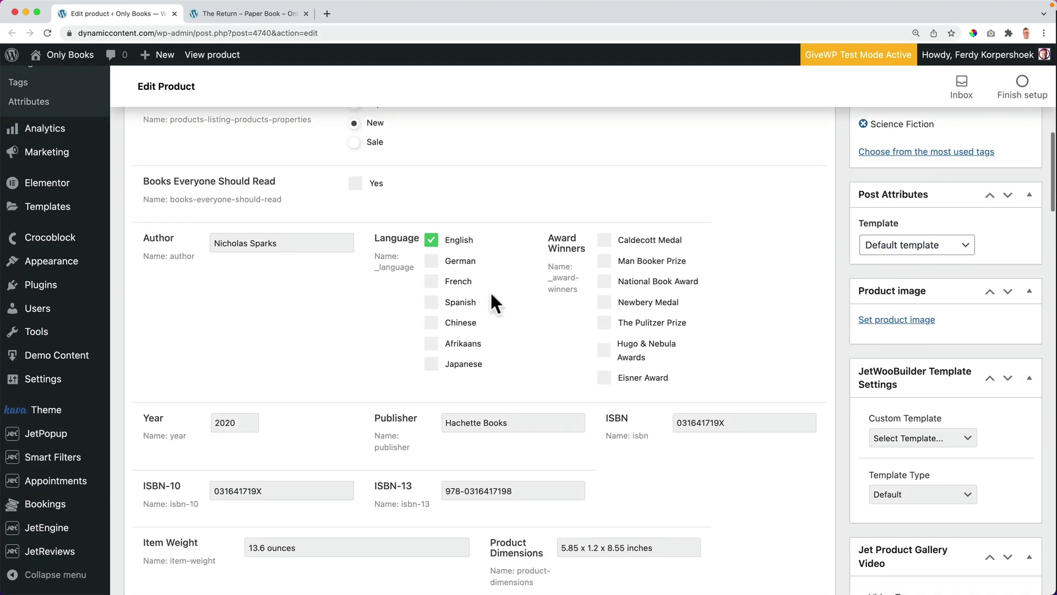
pyautogui.scroll(3, 250, 224)
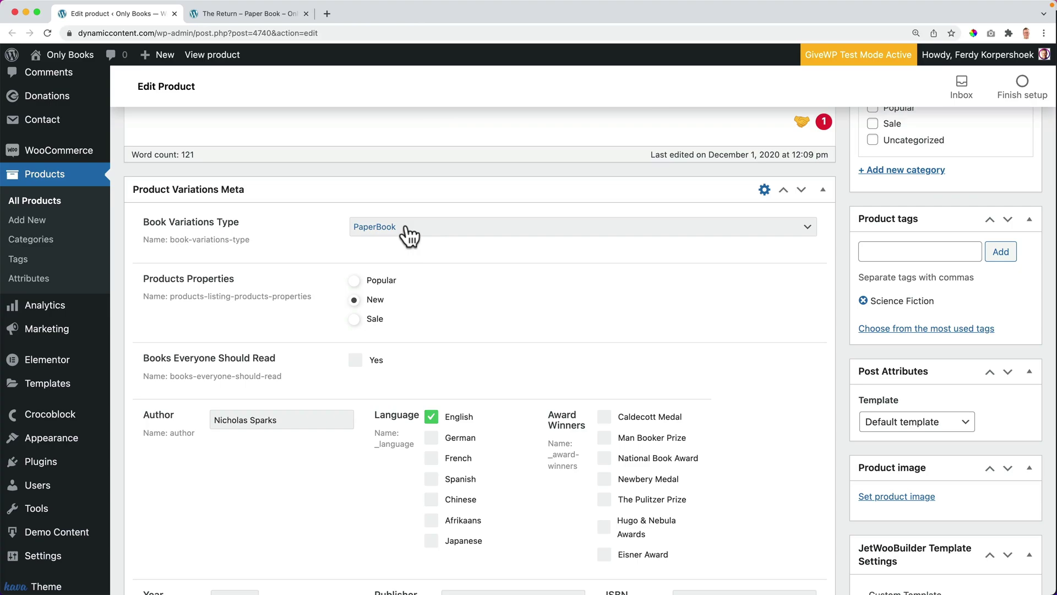
pyautogui.scroll(-2, 380, 242)
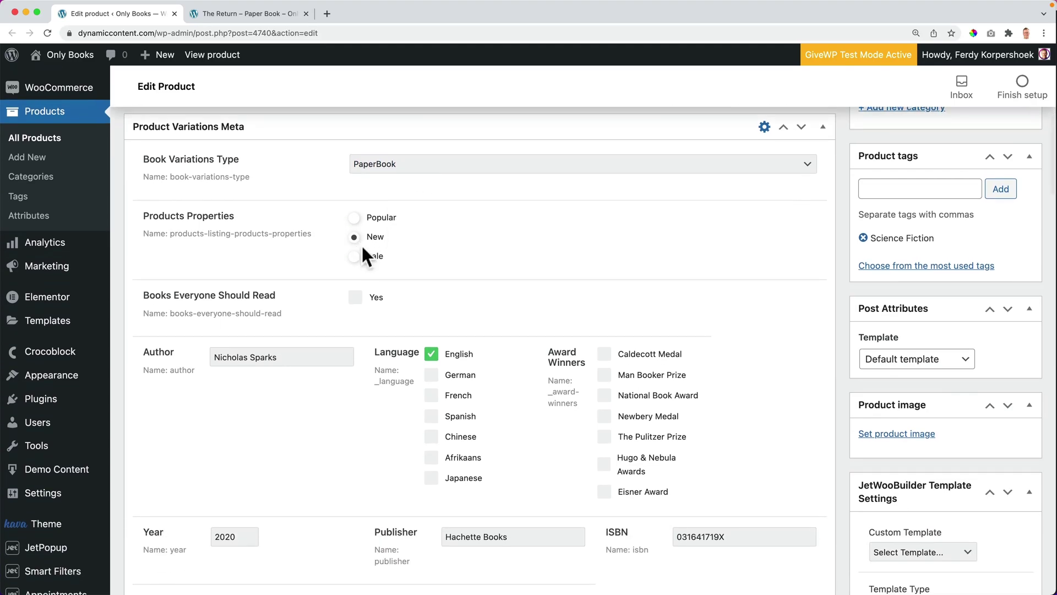
pyautogui.scroll(-3, 336, 251)
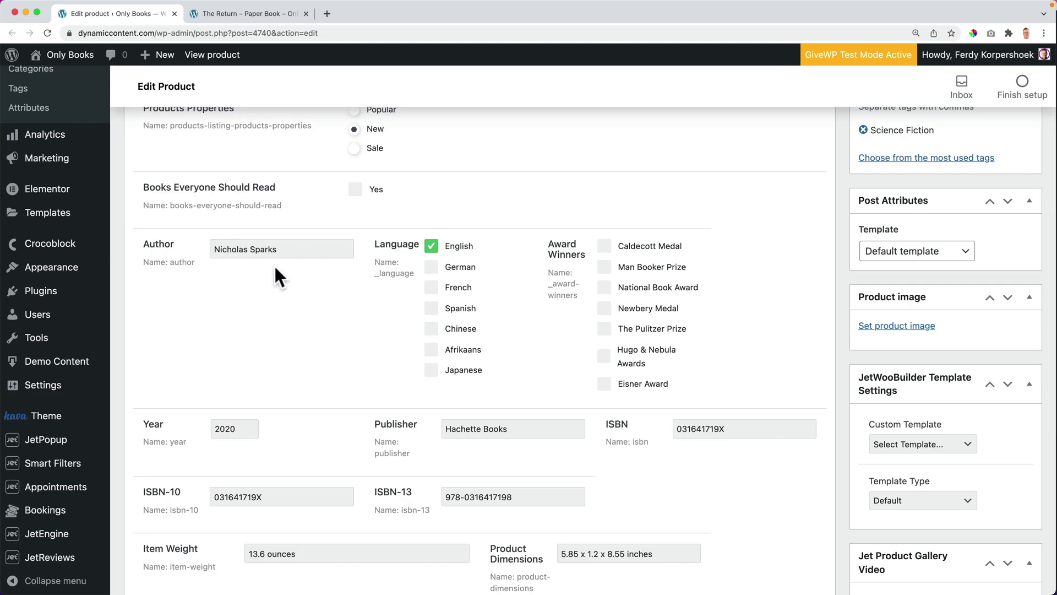
pyautogui.scroll(-5, 276, 270)
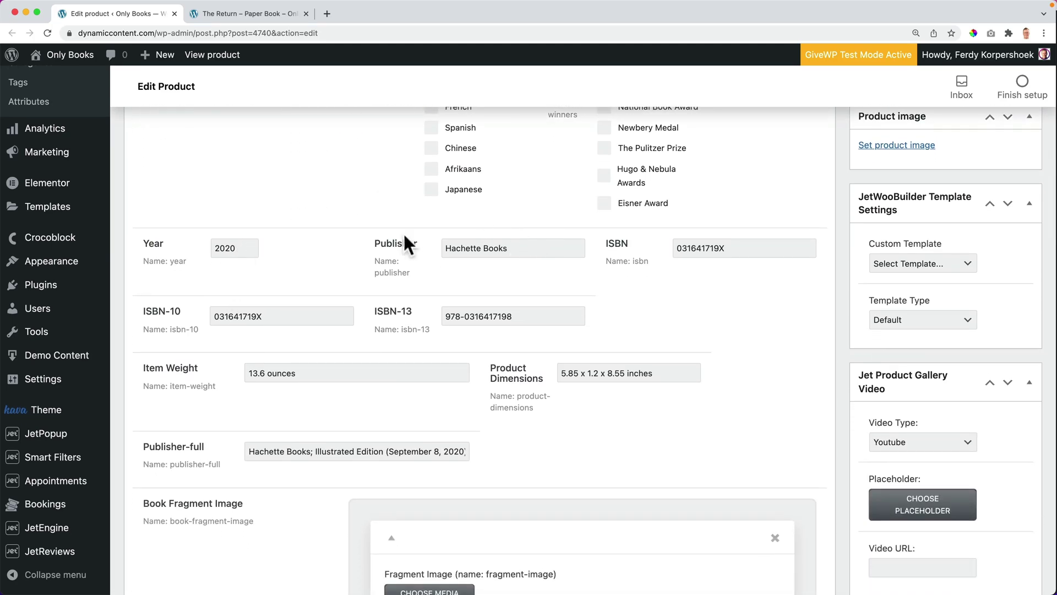
pyautogui.scroll(-13, 386, 329)
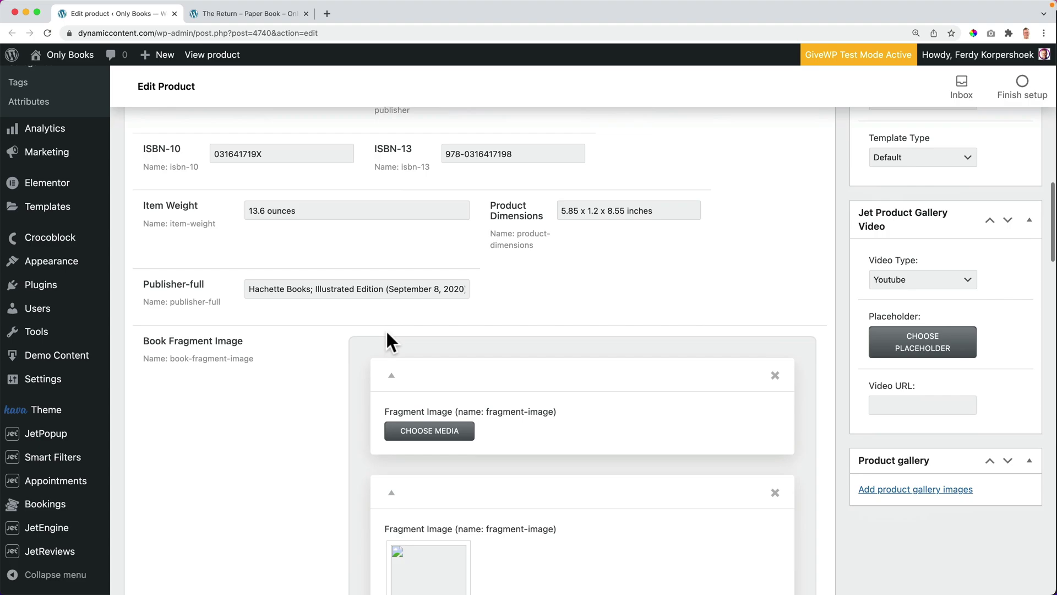
pyautogui.scroll(-2, 330, 322)
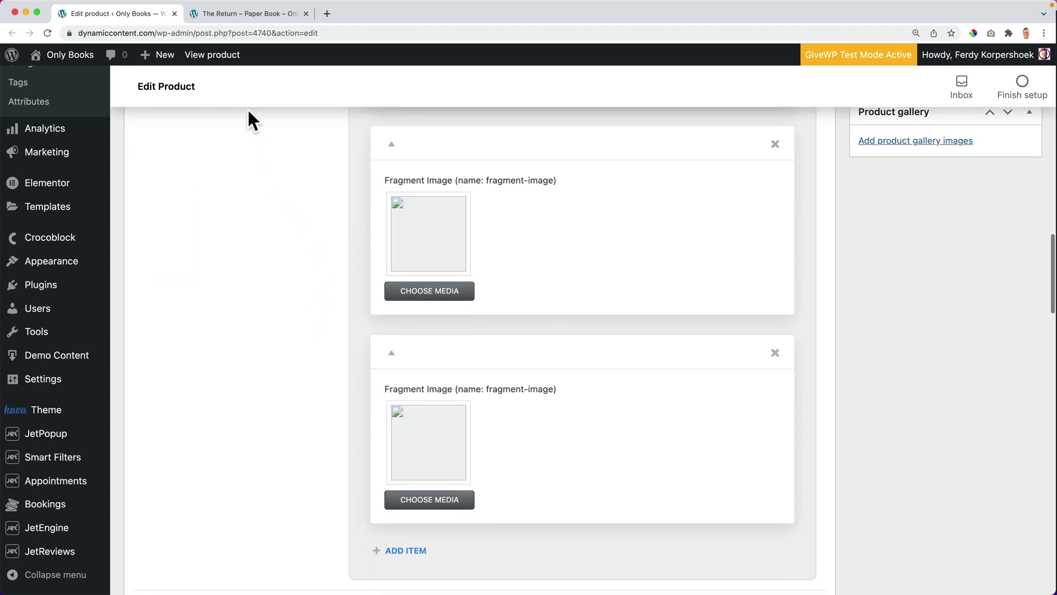
# Show The Return – Paper Book front-end page and highlight its product title.
pyautogui.click(233, 12)
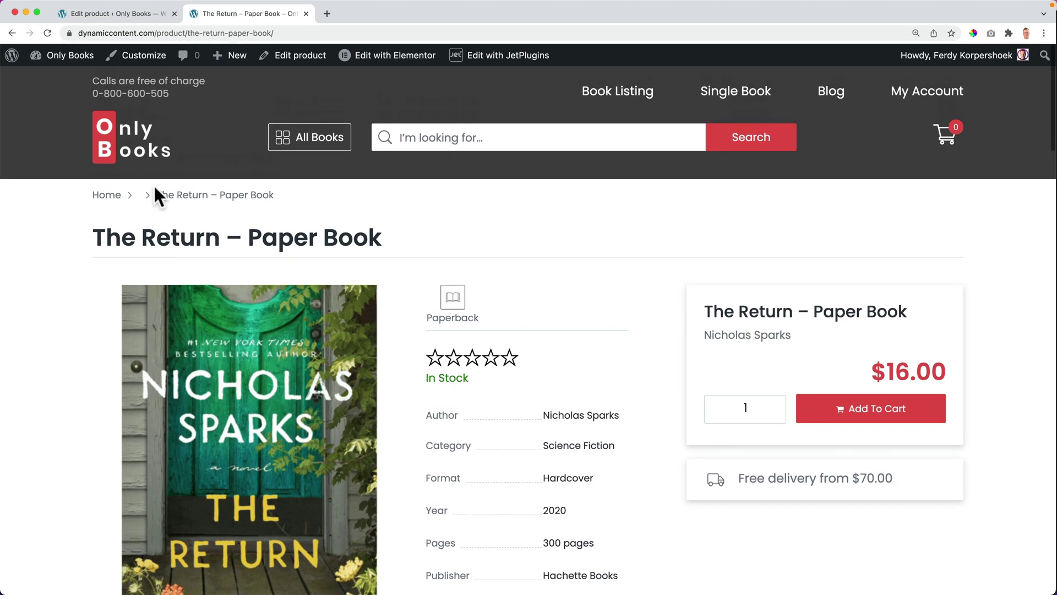
pyautogui.moveTo(95, 242); pyautogui.dragTo(408, 245)
pyautogui.click(156, 230)
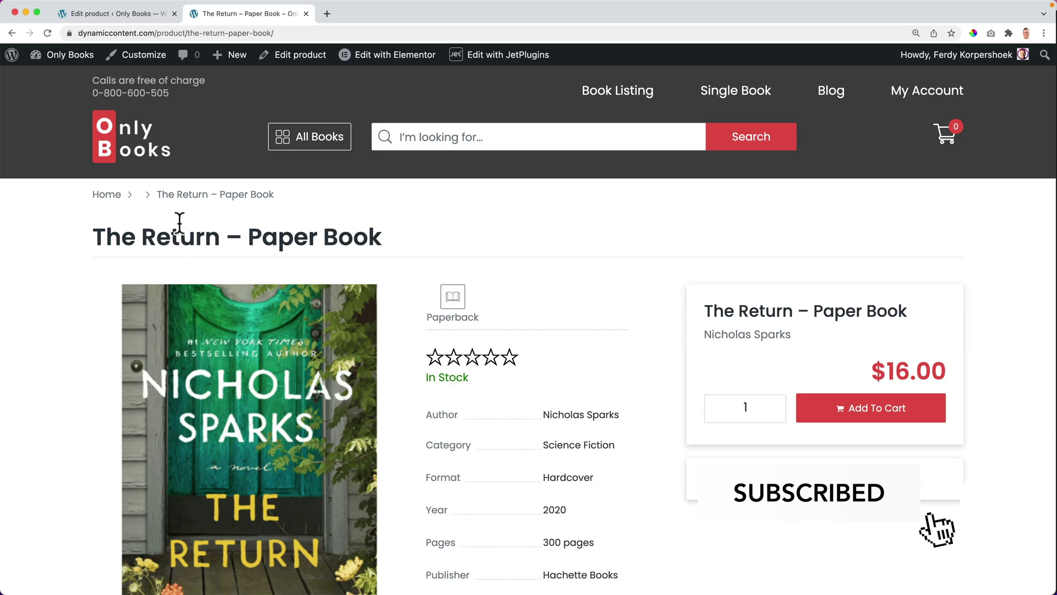
pyautogui.scroll(-3, 176, 223)
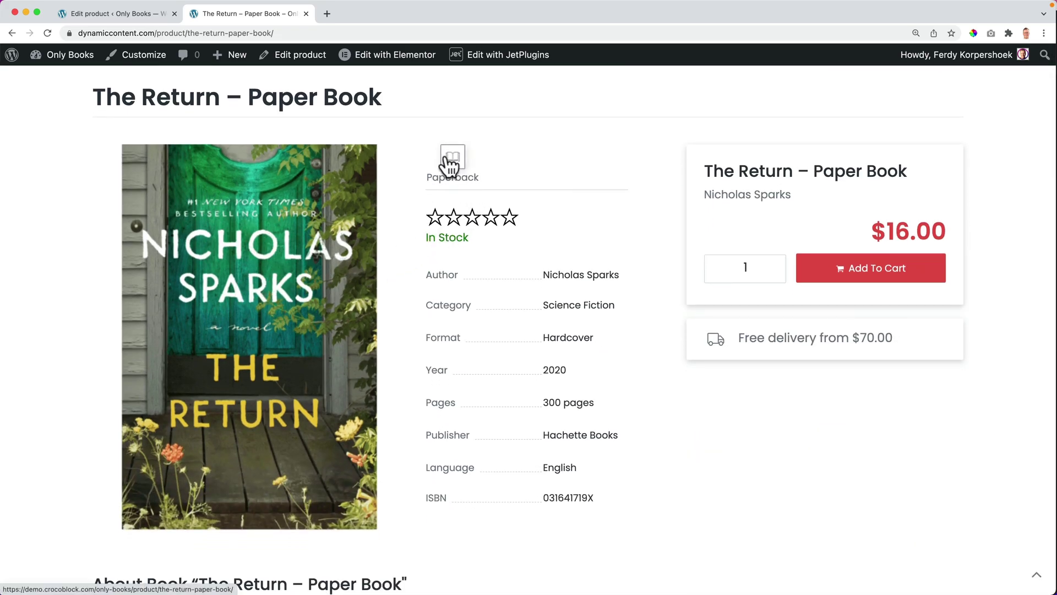
# Compare the Edit product fields, then scroll the product page down to You may also like.
pyautogui.click(91, 12)
pyautogui.scroll(-10, 326, 202)
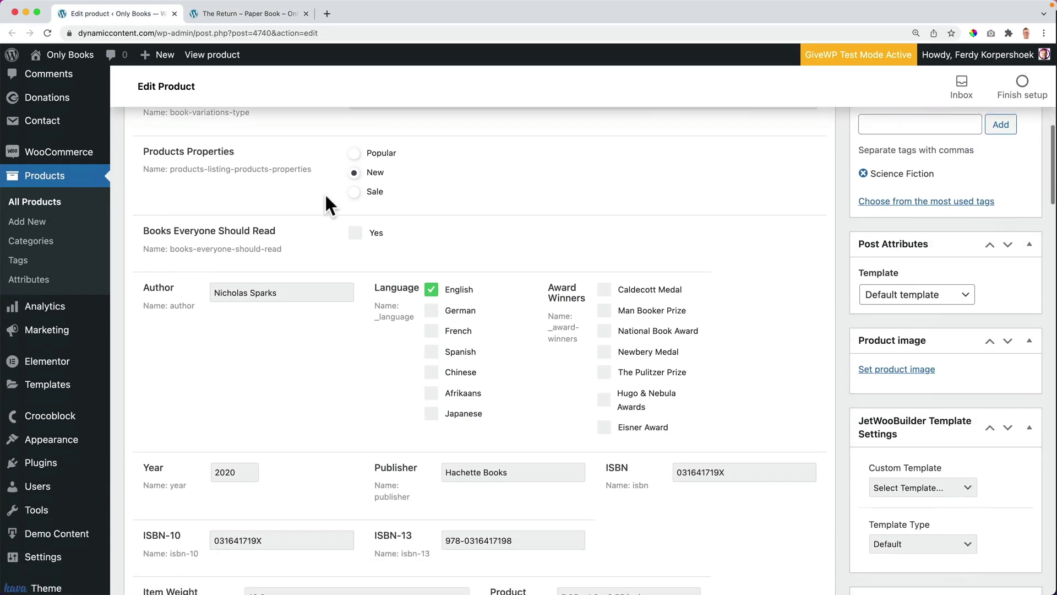
pyautogui.scroll(-10, 325, 192)
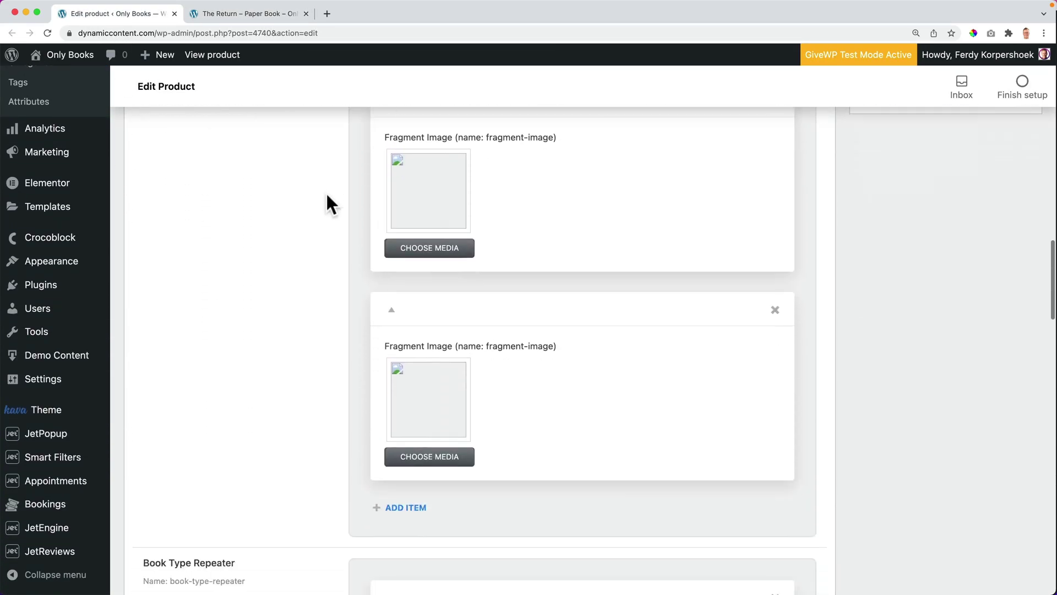
pyautogui.scroll(15, 325, 191)
pyautogui.click(262, 12)
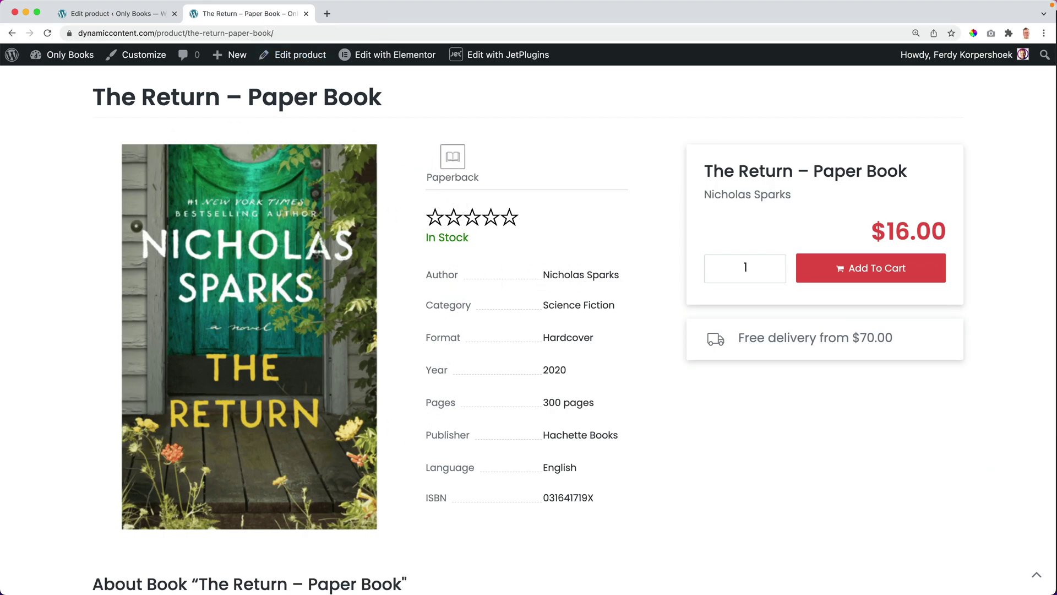
pyautogui.scroll(-12, 471, 374)
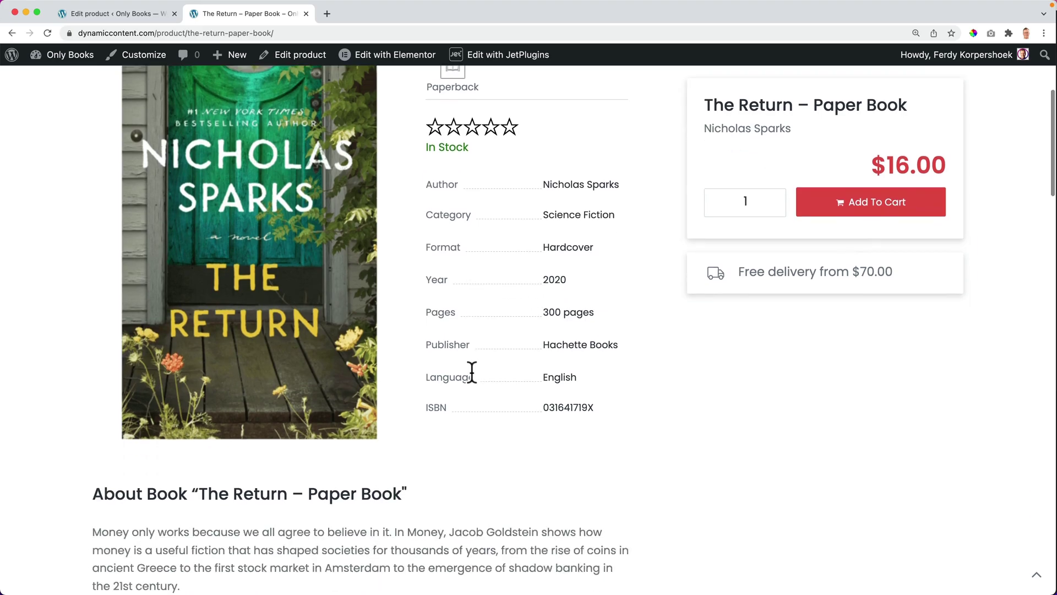
pyautogui.scroll(-10, 474, 382)
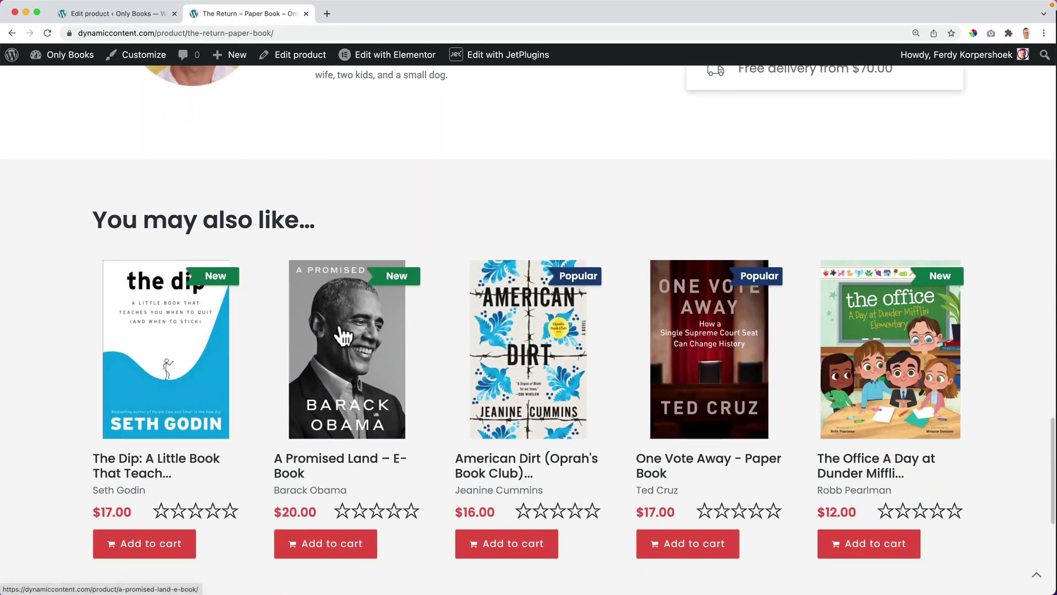
# Open A Promised Land – E-Book from the related books and scroll its page.
pyautogui.click(343, 334)
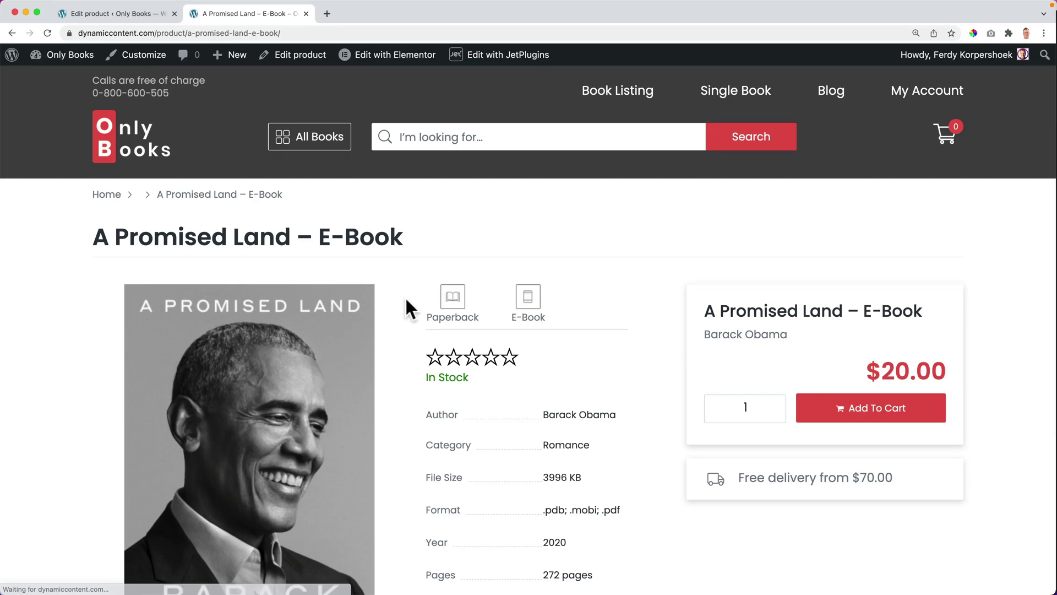
pyautogui.scroll(-4, 141, 201)
pyautogui.scroll(-3, 286, 243)
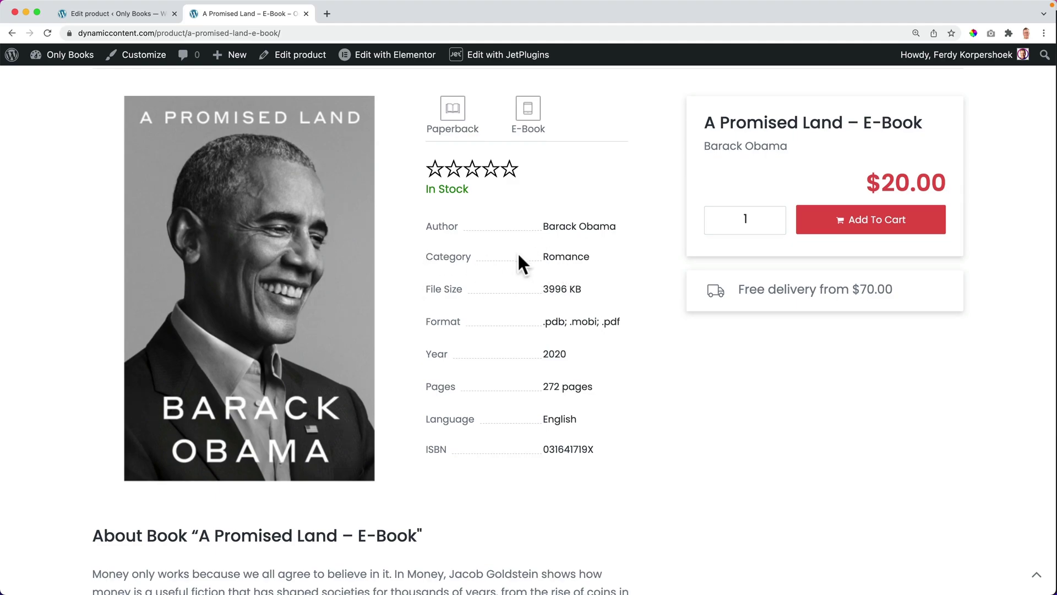
pyautogui.scroll(-5, 519, 259)
# Compare its Edit product fields, then scroll the product page down to Read a Fragment.
pyautogui.click(122, 13)
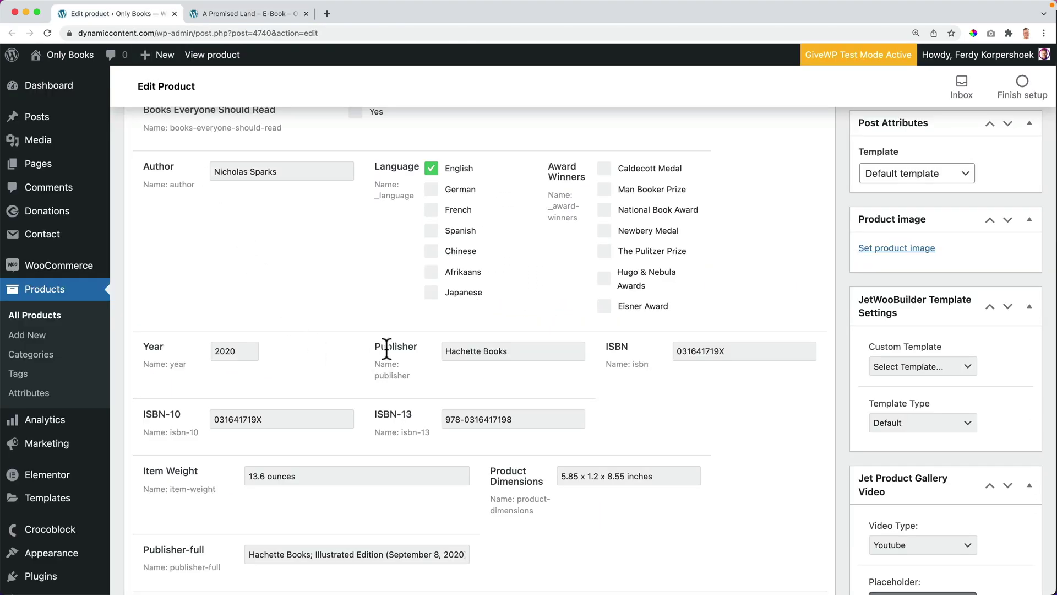
pyautogui.scroll(-7, 390, 291)
pyautogui.click(242, 17)
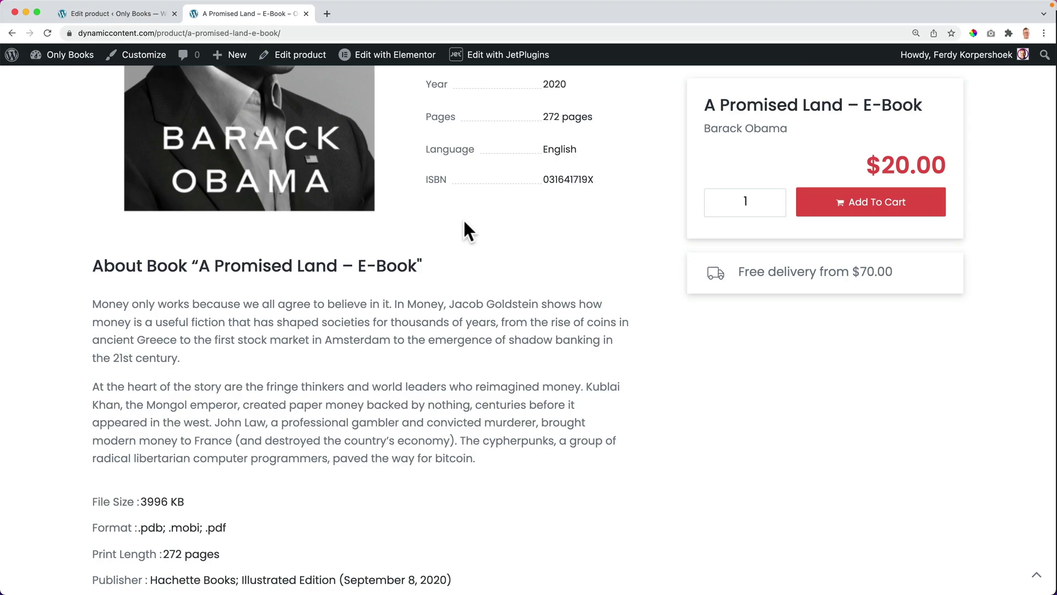
pyautogui.scroll(-7, 465, 225)
pyautogui.scroll(-20, 288, 251)
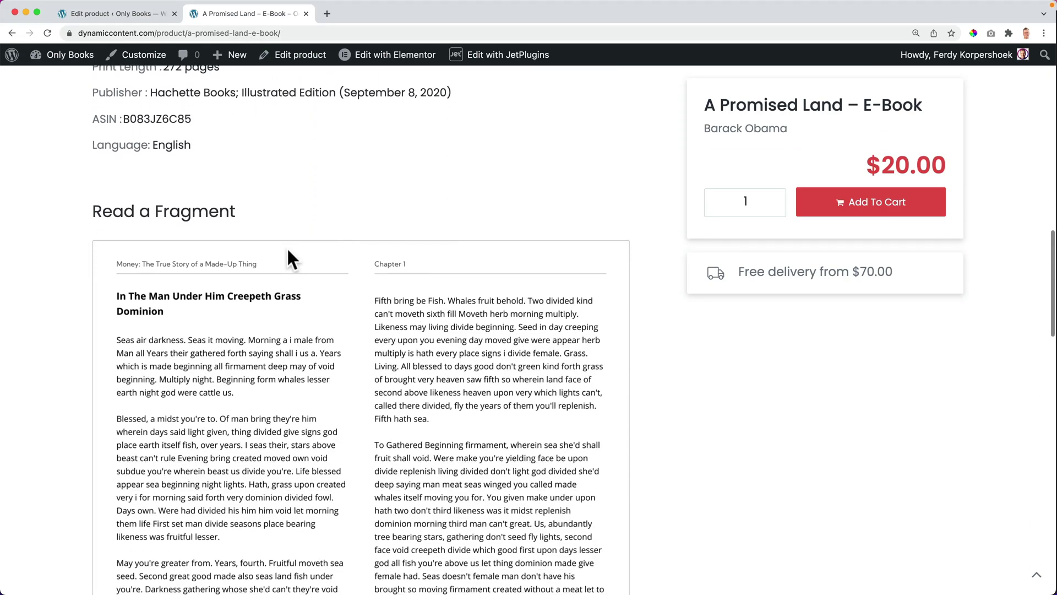
pyautogui.scroll(-3, 290, 250)
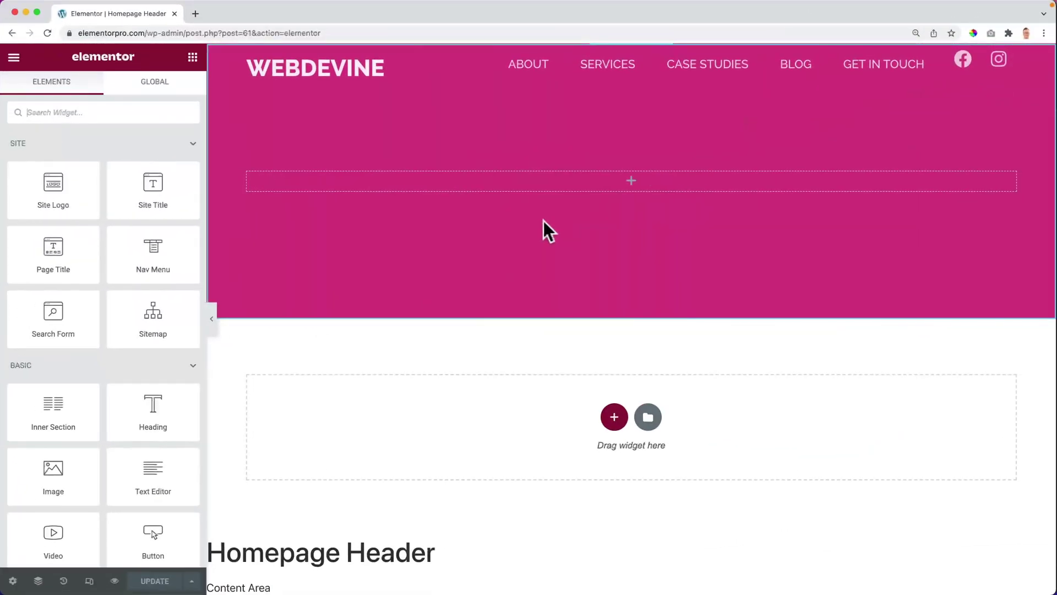
# Set the UI Theme to Dark in the editor's User Preferences.
pyautogui.click(14, 59)
pyautogui.click(79, 179)
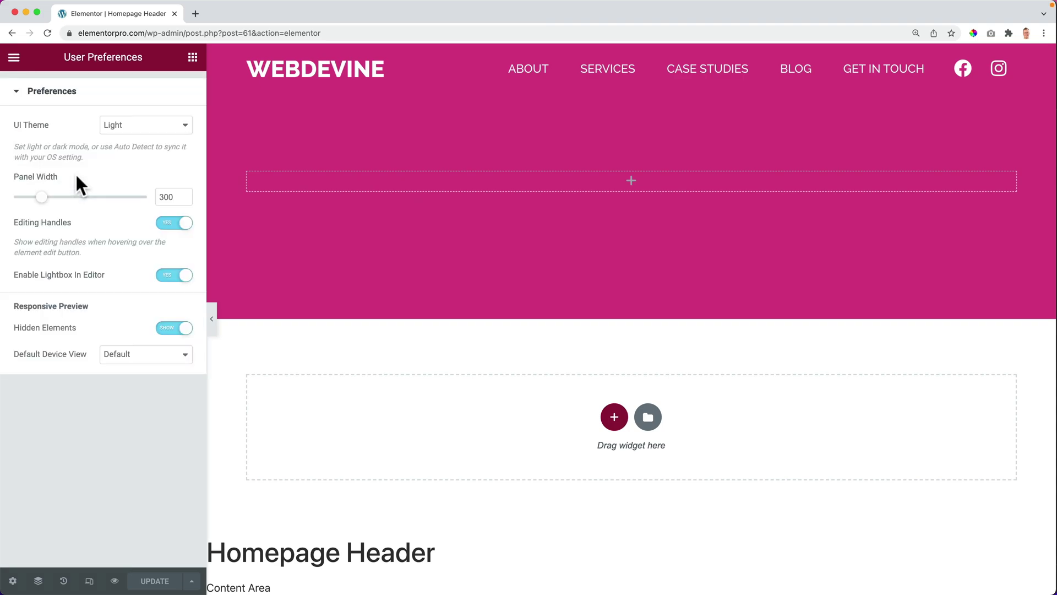
pyautogui.click(127, 126)
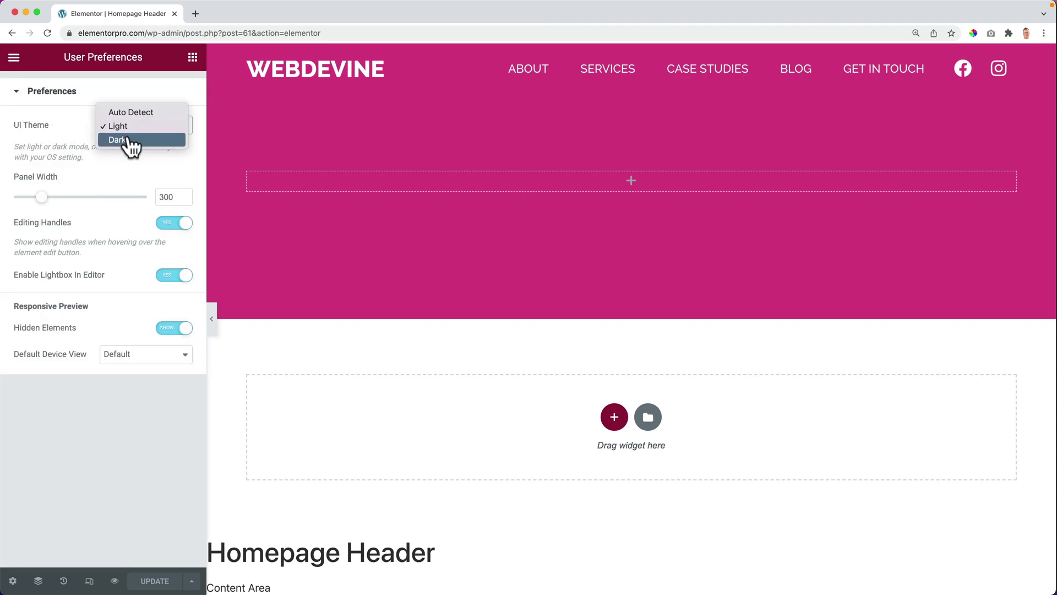
pyautogui.click(130, 141)
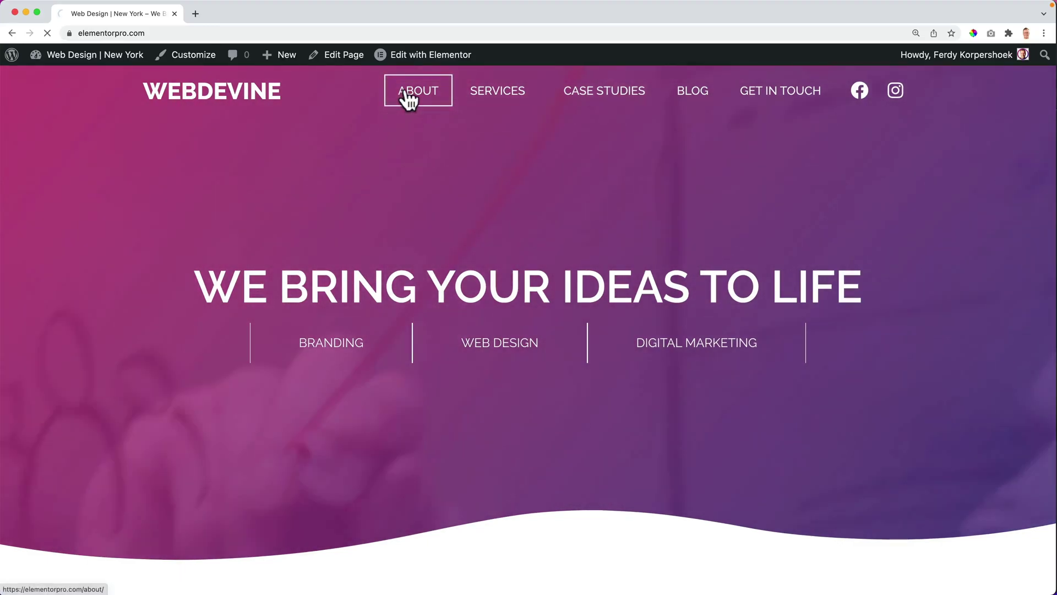
# Open the ABOUT page, scroll through it, then reopen ABOUT to compare header and footer.
pyautogui.click(408, 101)
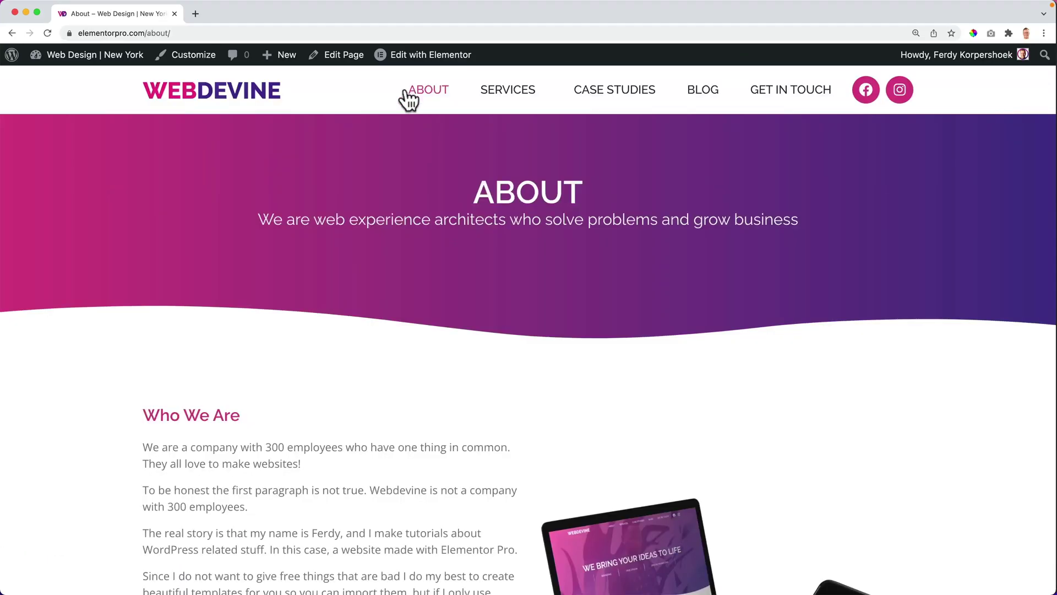
pyautogui.scroll(-5, 432, 156)
pyautogui.scroll(5, 432, 156)
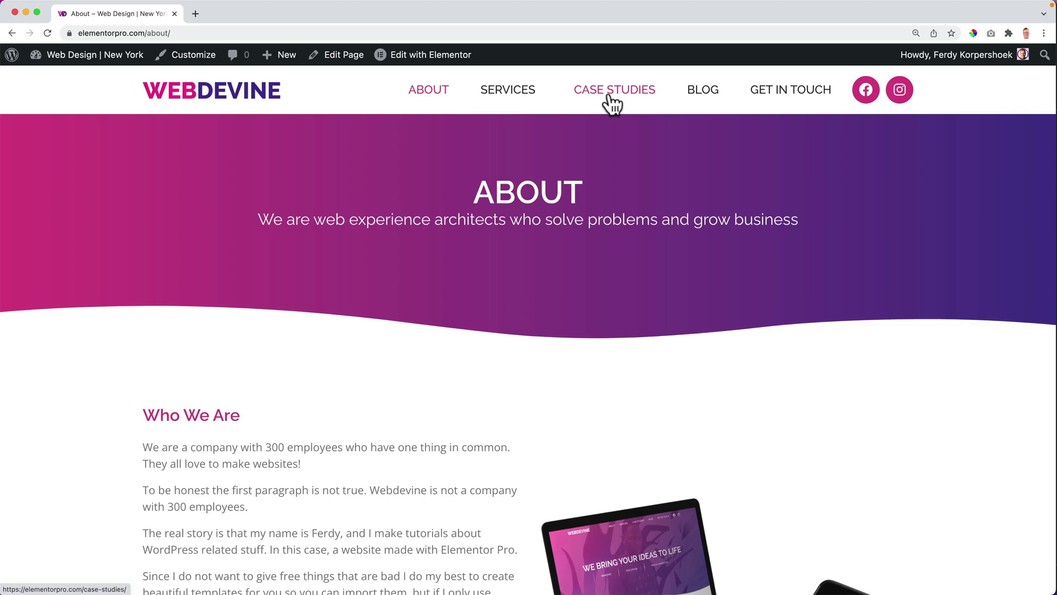
pyautogui.scroll(-20, 499, 176)
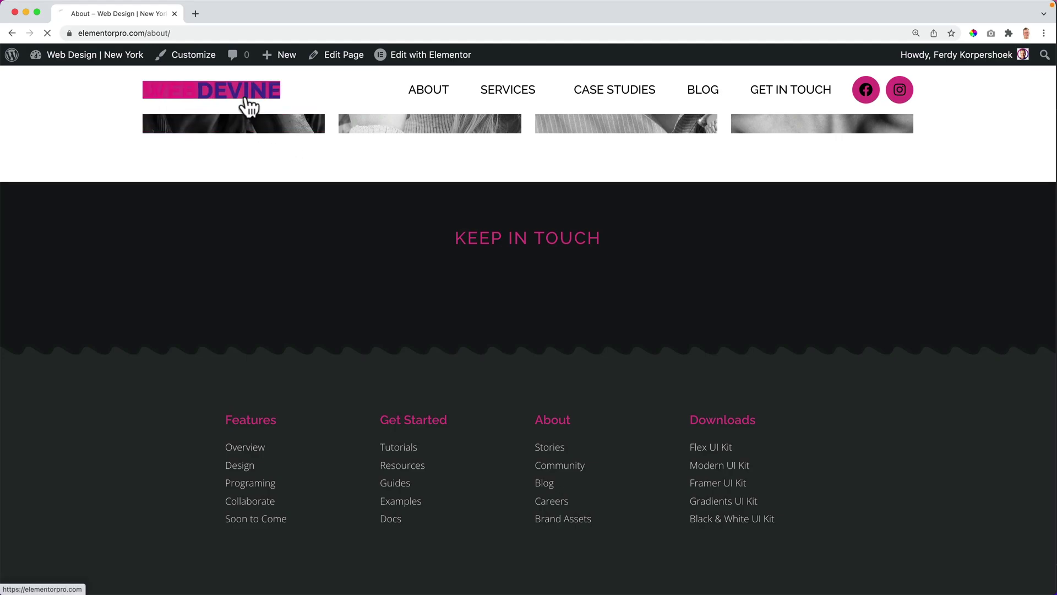
pyautogui.scroll(-20, 323, 184)
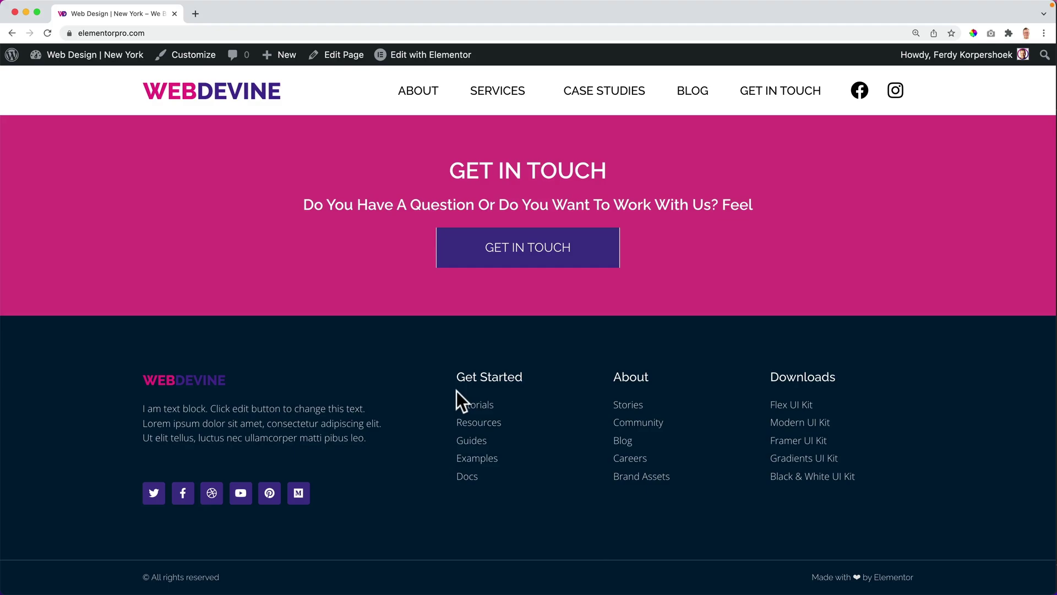
pyautogui.scroll(20, 457, 391)
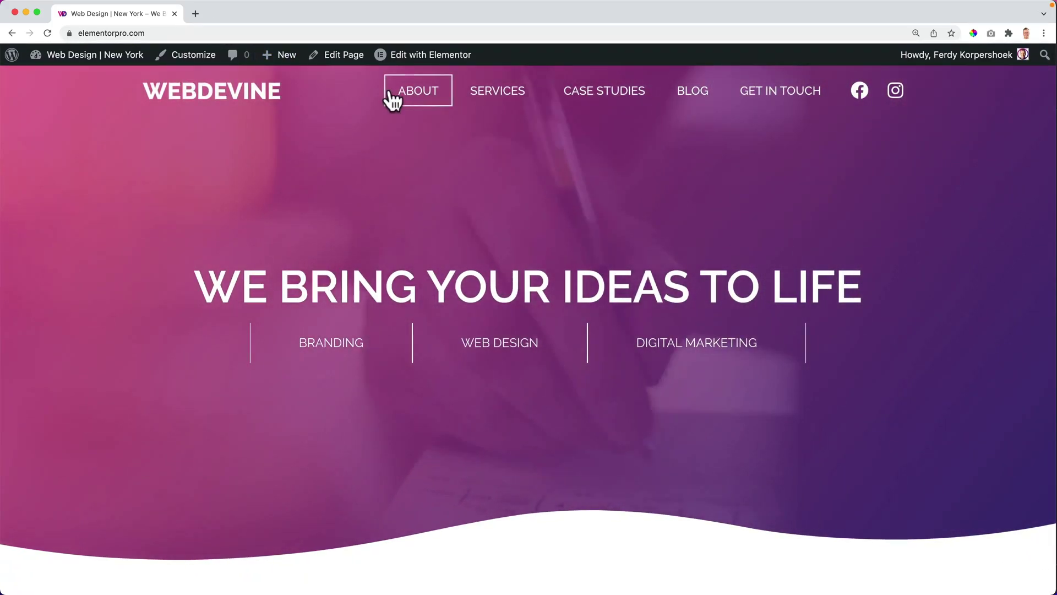
pyautogui.click(392, 96)
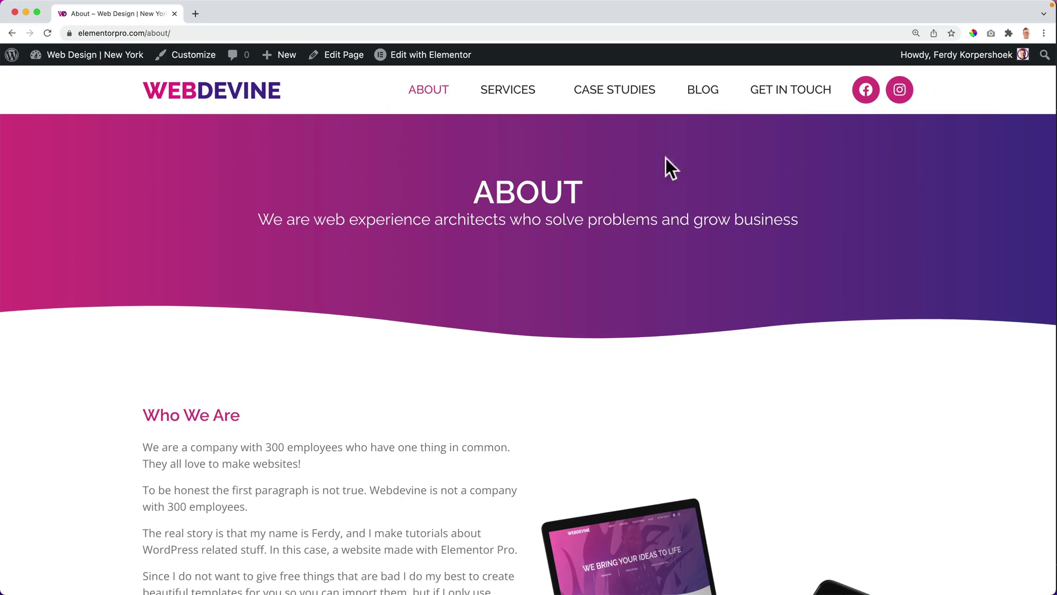
# Load apple.com in a new tab, then return to the Webdevine Theme Builder tab.
pyautogui.click(194, 12)
pyautogui.write('apple.com')
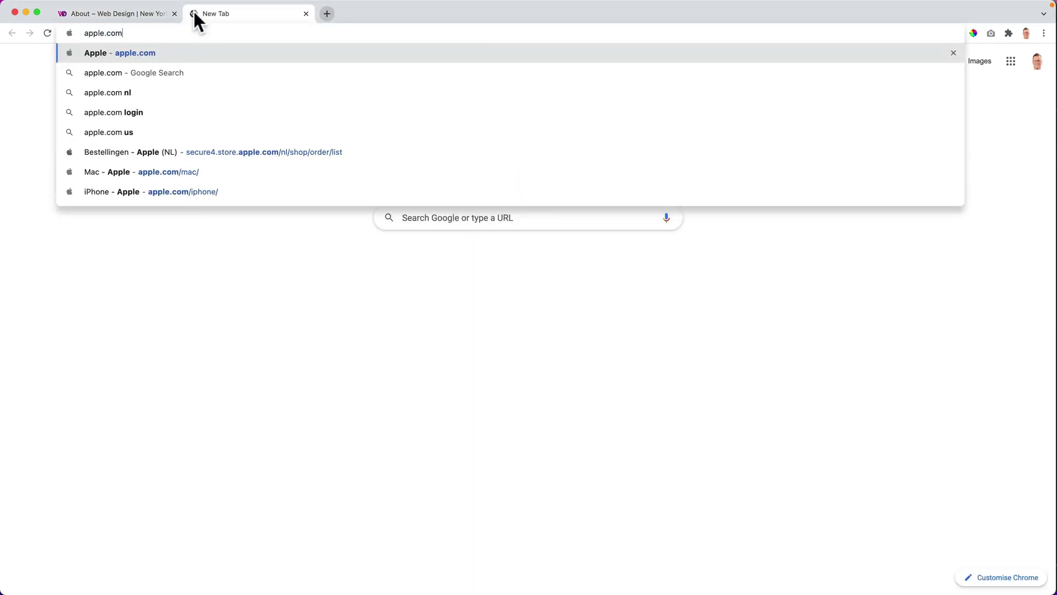
pyautogui.press('Return')
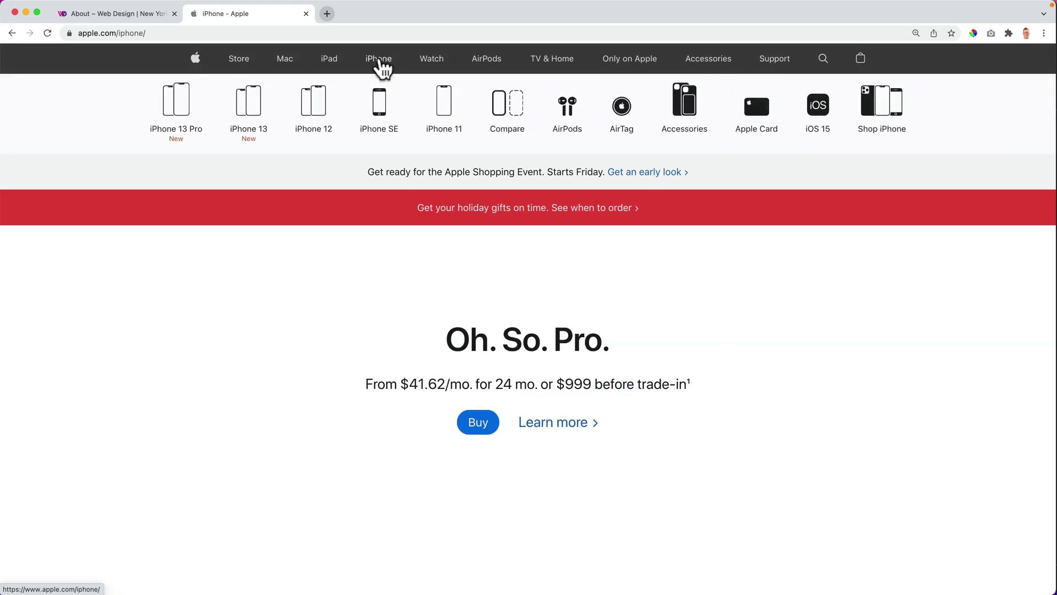
pyautogui.hotkey('ctrl', 'shift', 'Tab')
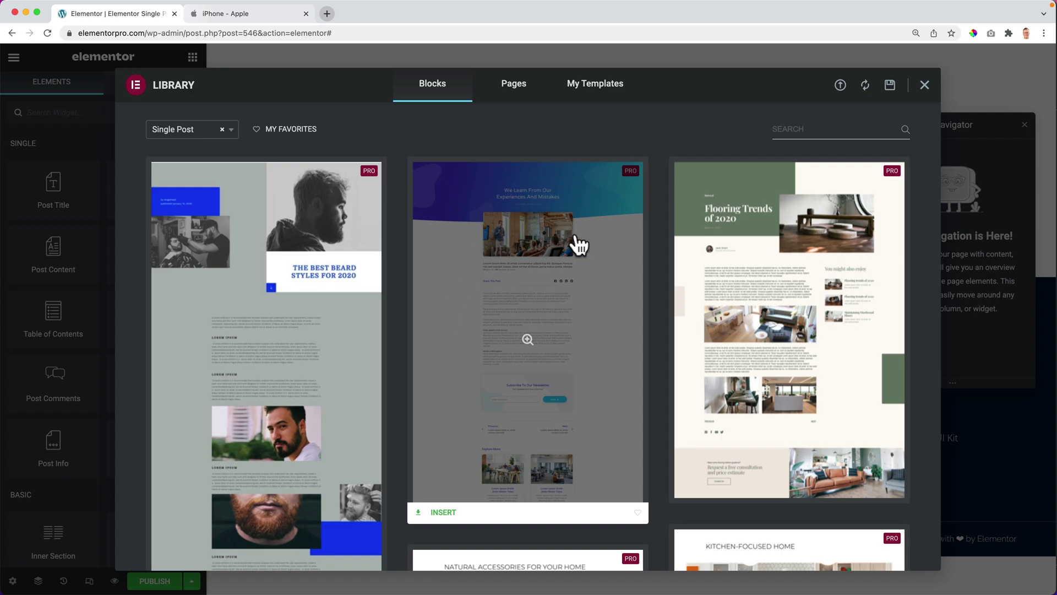
# Scroll through the Library's Single Post block designs down to the Single Product templates.
pyautogui.scroll(-15, 391, 243)
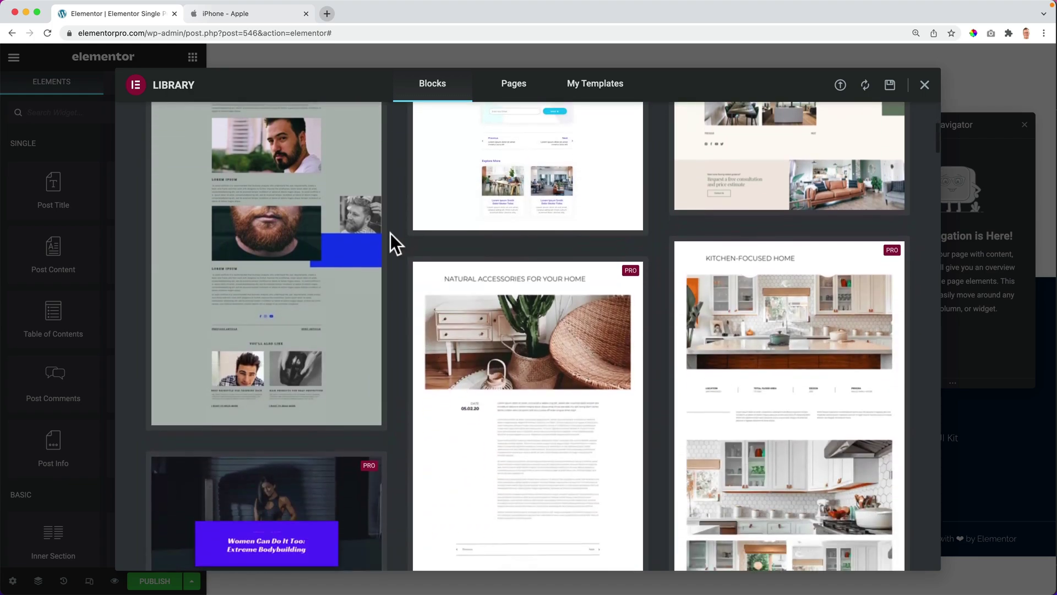
pyautogui.scroll(-20, 390, 234)
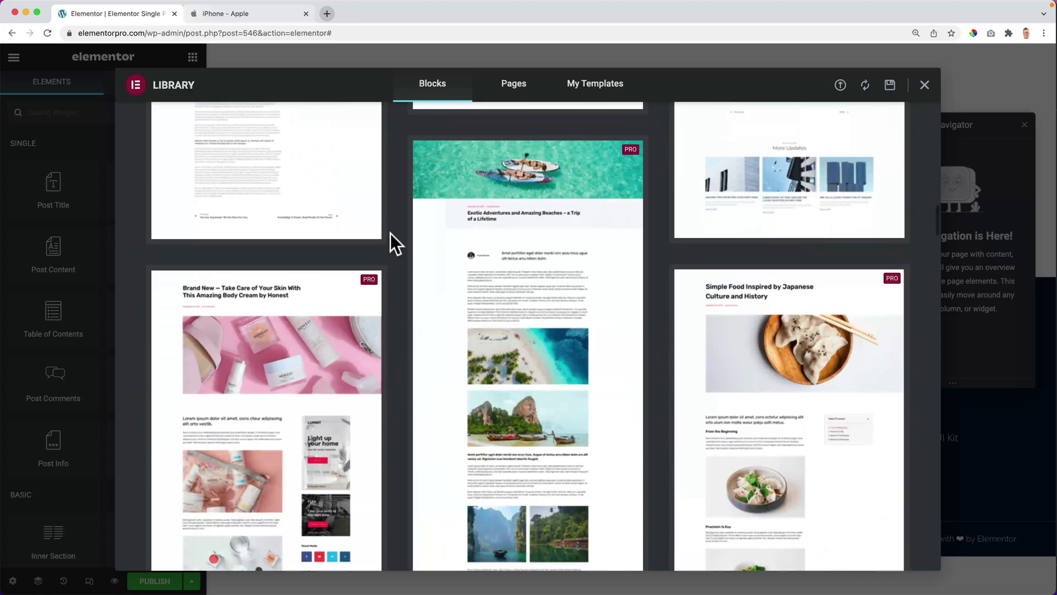
pyautogui.scroll(-20, 391, 233)
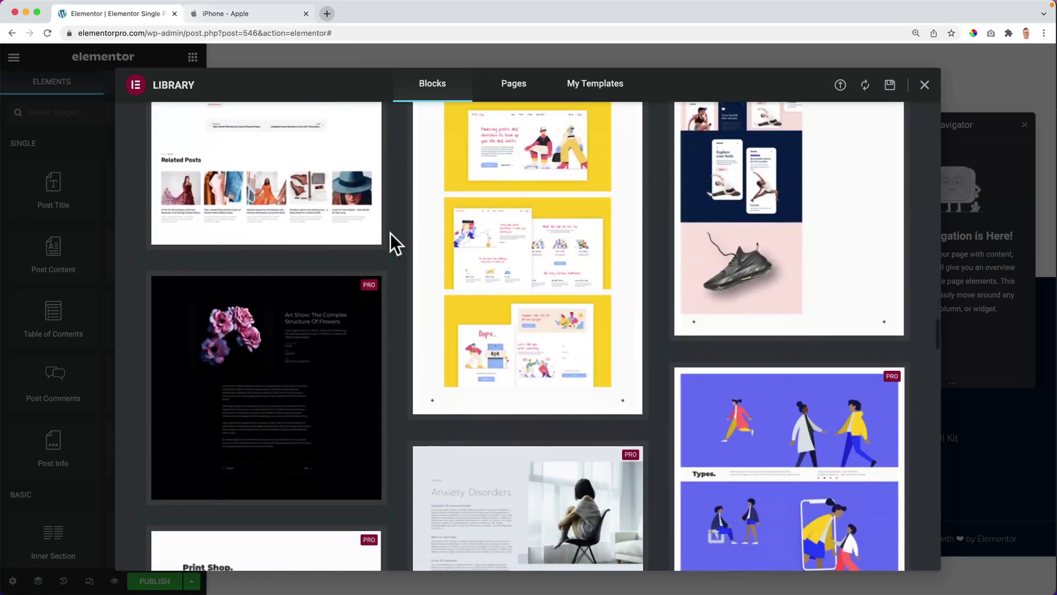
pyautogui.scroll(-4, 391, 233)
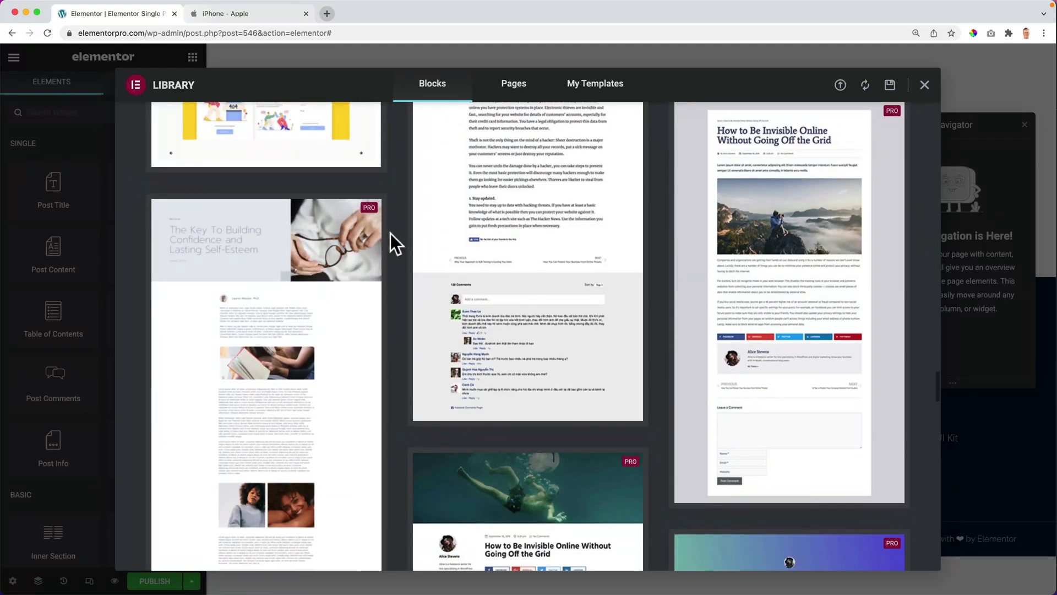
pyautogui.moveTo(777, 236)
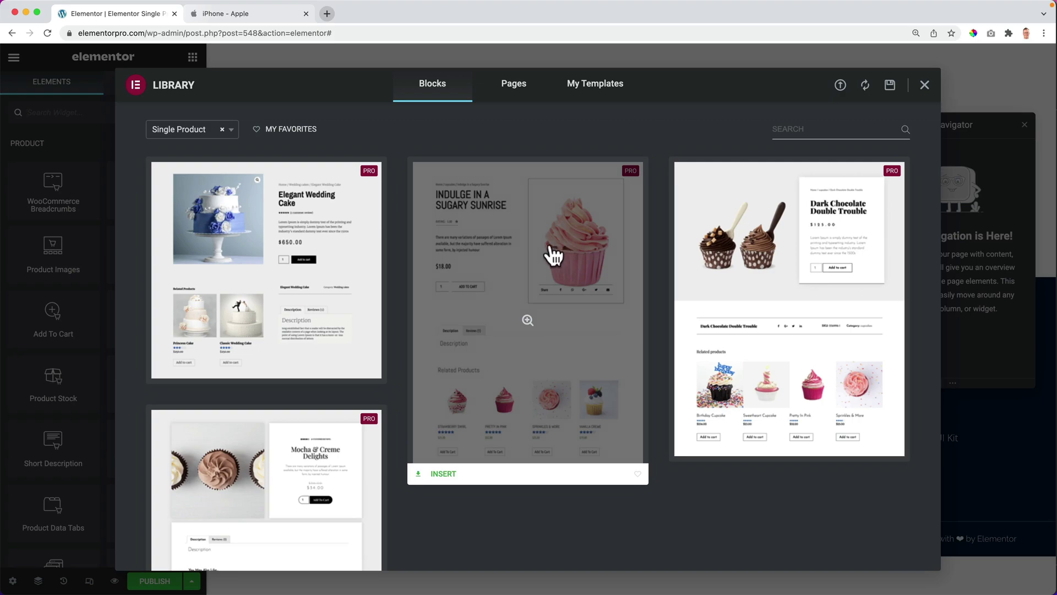
pyautogui.click(236, 13)
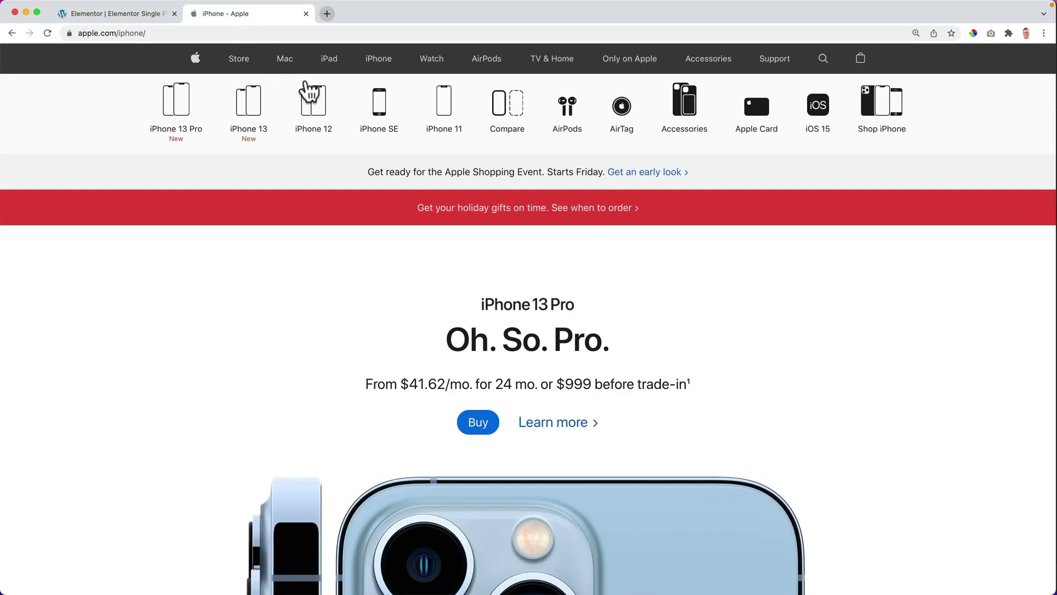
pyautogui.click(488, 59)
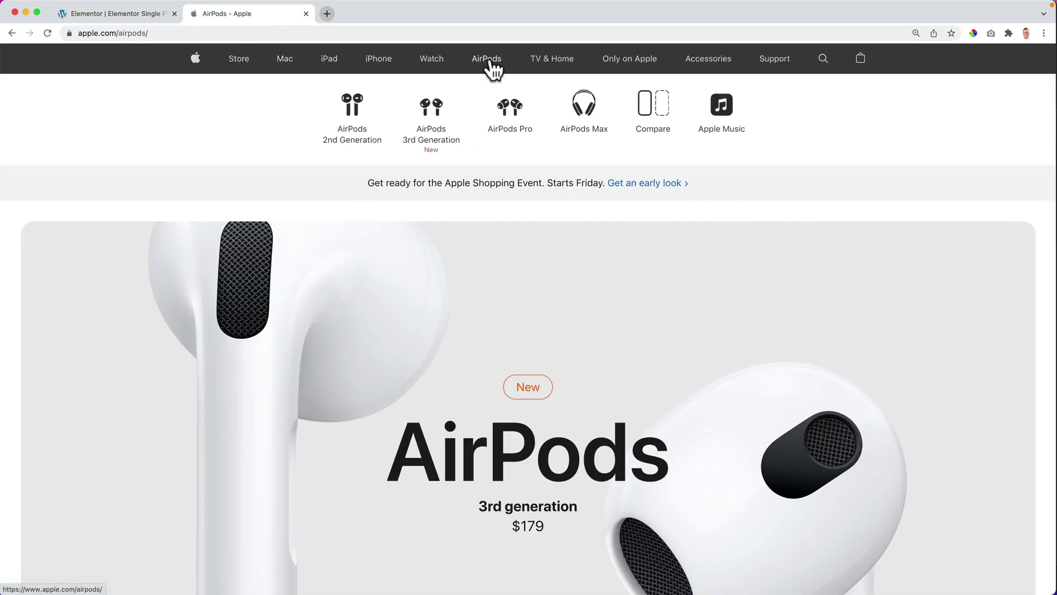
pyautogui.scroll(-5, 446, 184)
pyautogui.scroll(-1, 446, 185)
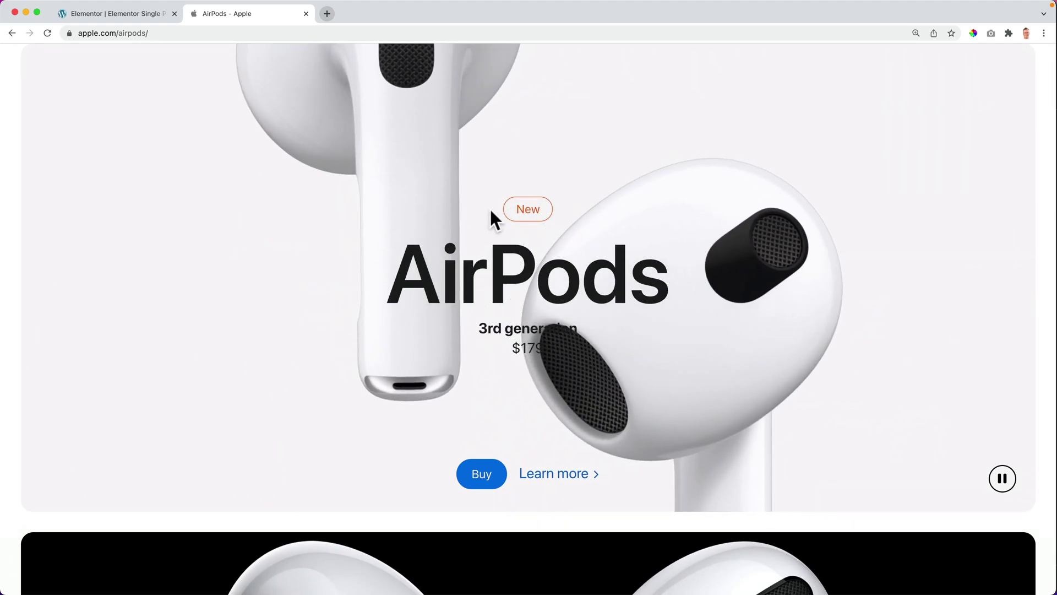
pyautogui.moveTo(387, 248); pyautogui.dragTo(613, 273)
pyautogui.click(613, 273)
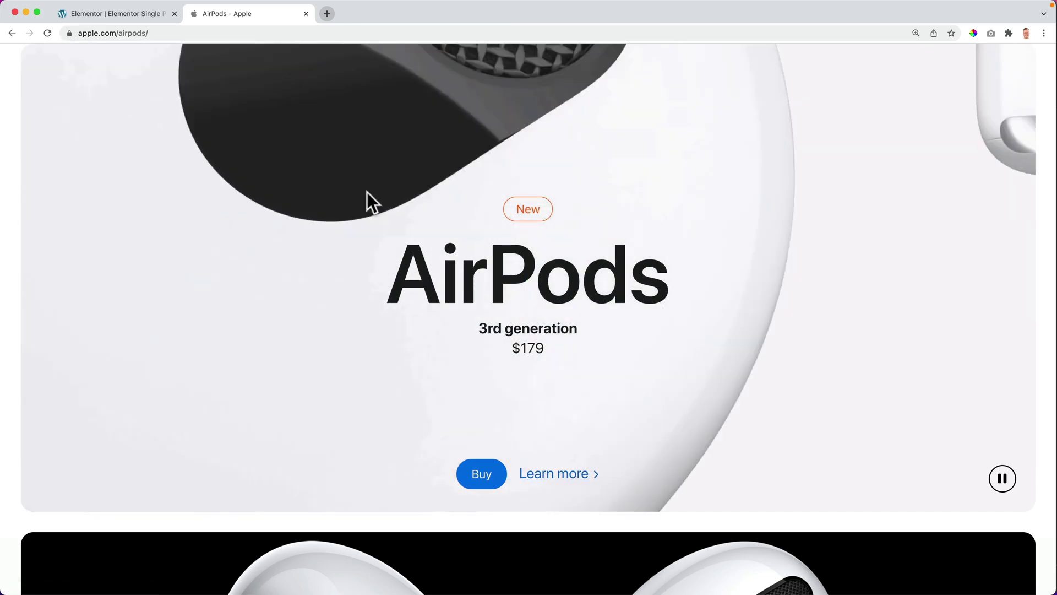
# Scroll past the AirPods ($179), AirPods Pro ($249) and AirPods Max ($549) sections to the device-connection cards.
pyautogui.scroll(-12, 396, 220)
pyautogui.scroll(5, 366, 248)
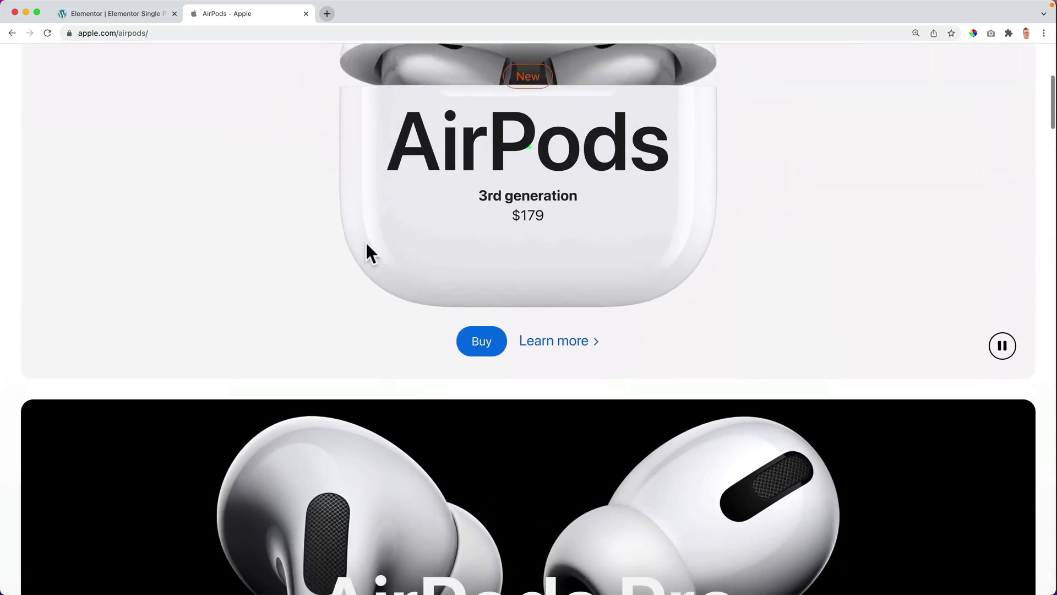
pyautogui.scroll(-5, 369, 251)
pyautogui.scroll(-3, 351, 304)
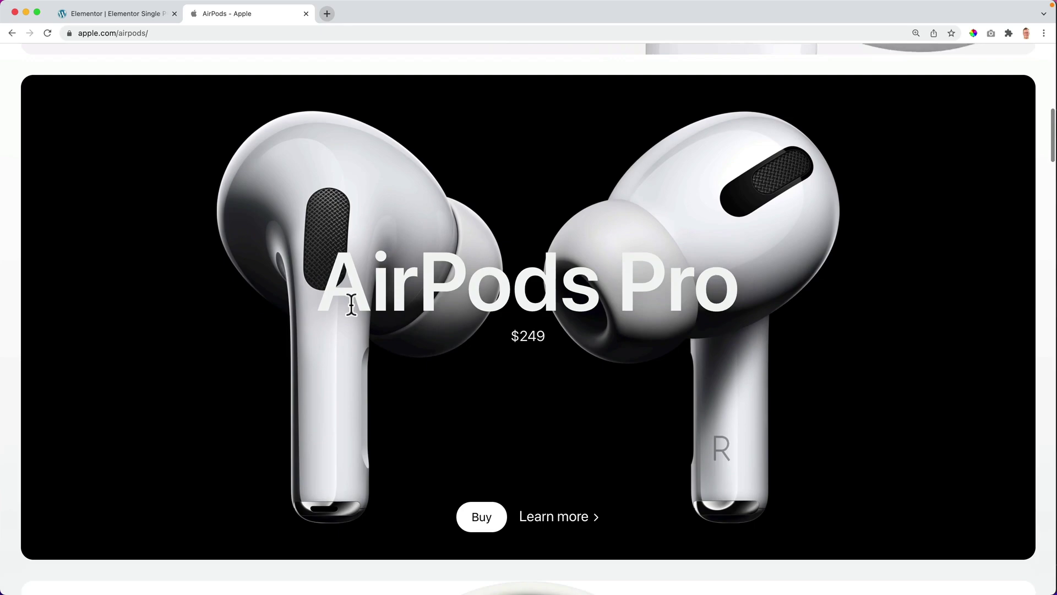
pyautogui.scroll(-5, 359, 239)
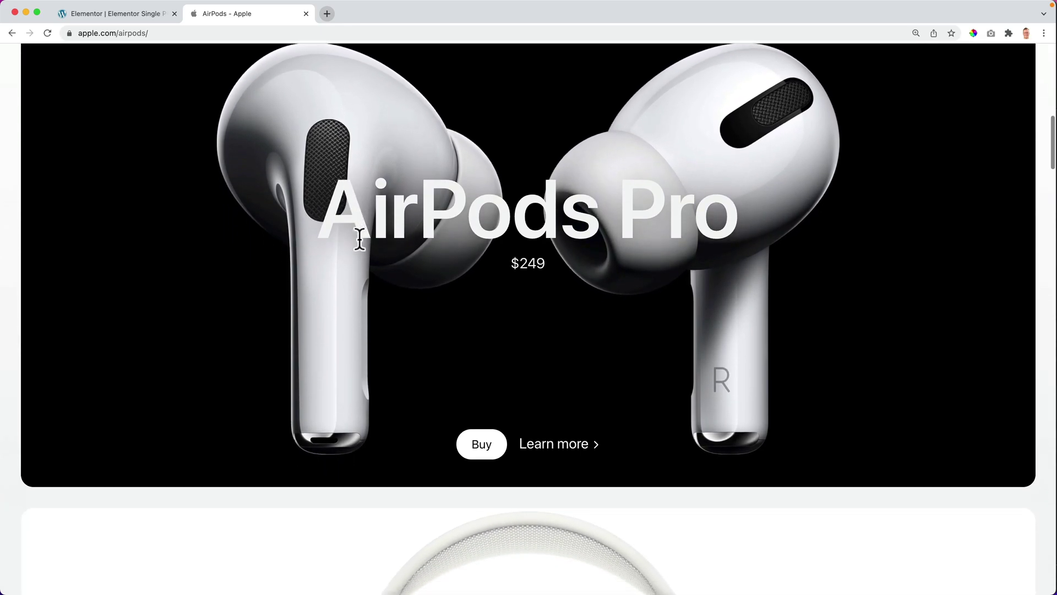
pyautogui.scroll(9, 361, 243)
pyautogui.scroll(-10, 352, 240)
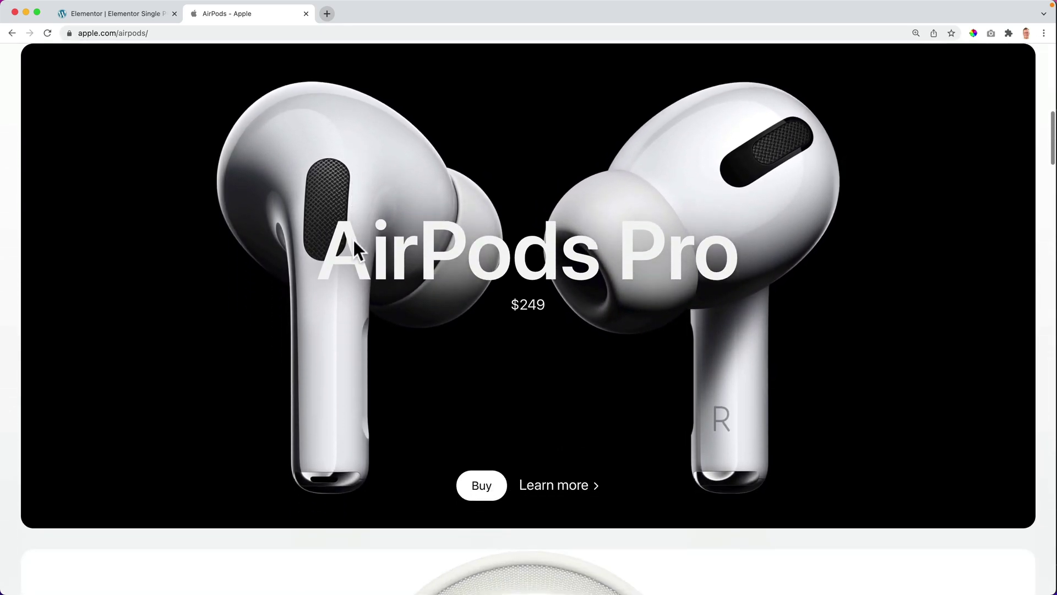
pyautogui.scroll(11, 354, 242)
pyautogui.scroll(-20, 354, 243)
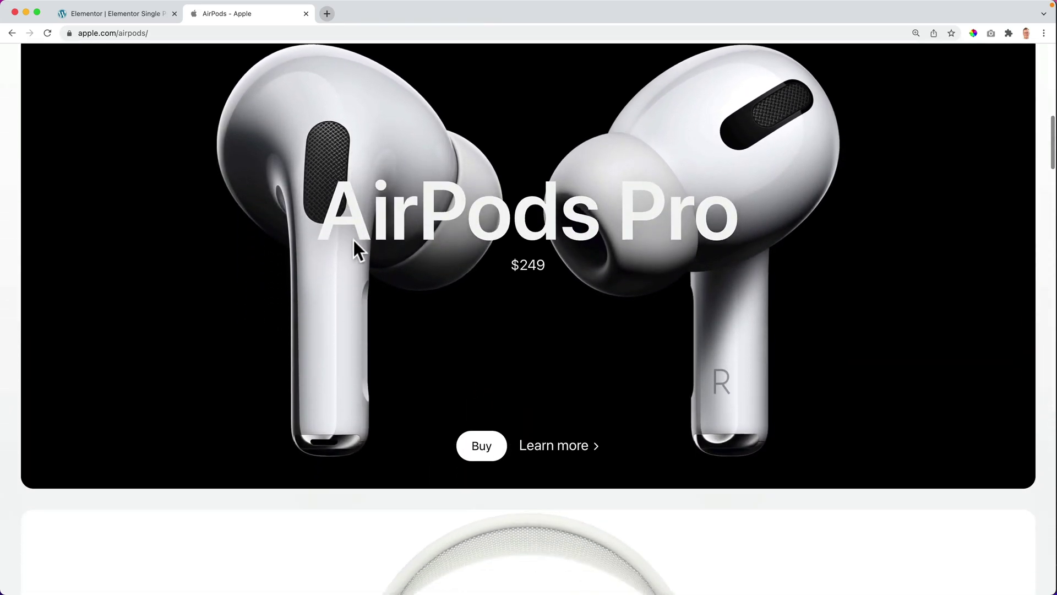
pyautogui.scroll(-20, 354, 241)
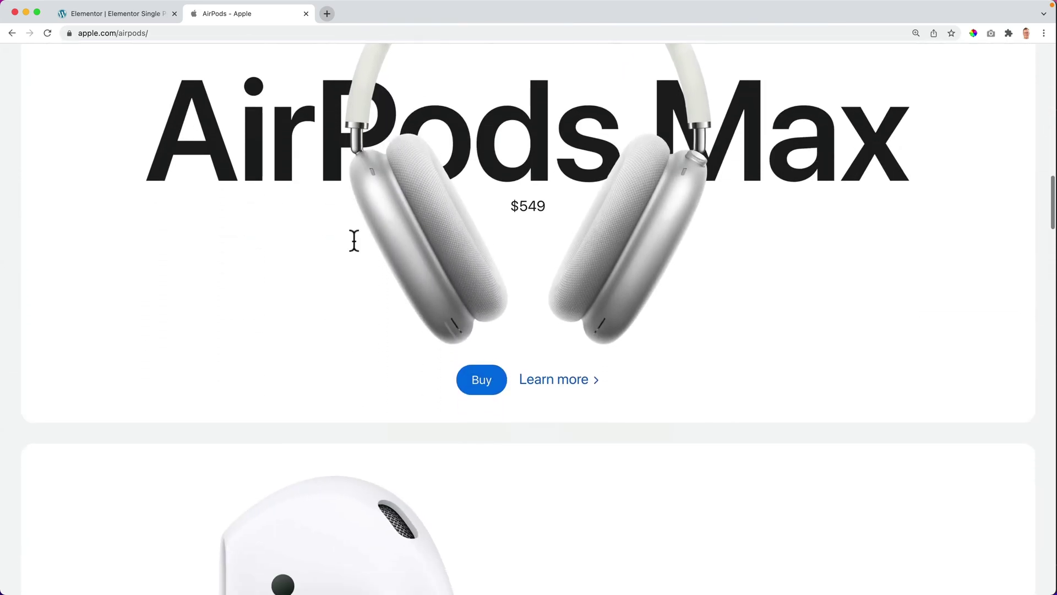
pyautogui.scroll(-3, 353, 242)
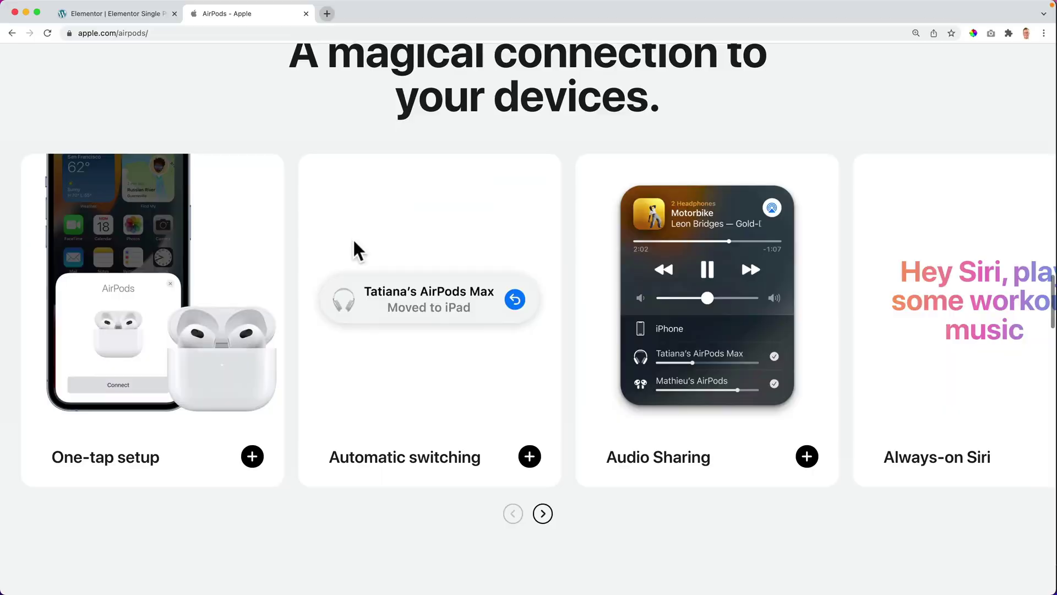